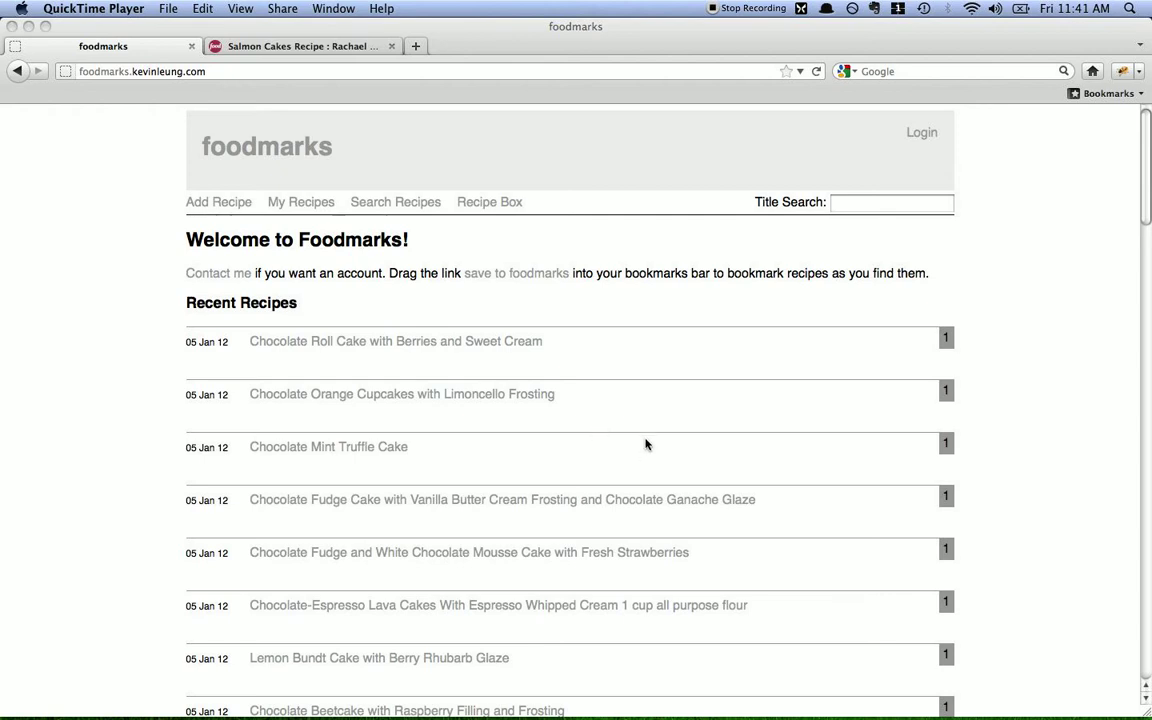
# Look through the Recent Recipes list on the foodmarks home page
pyautogui.click(636, 316)
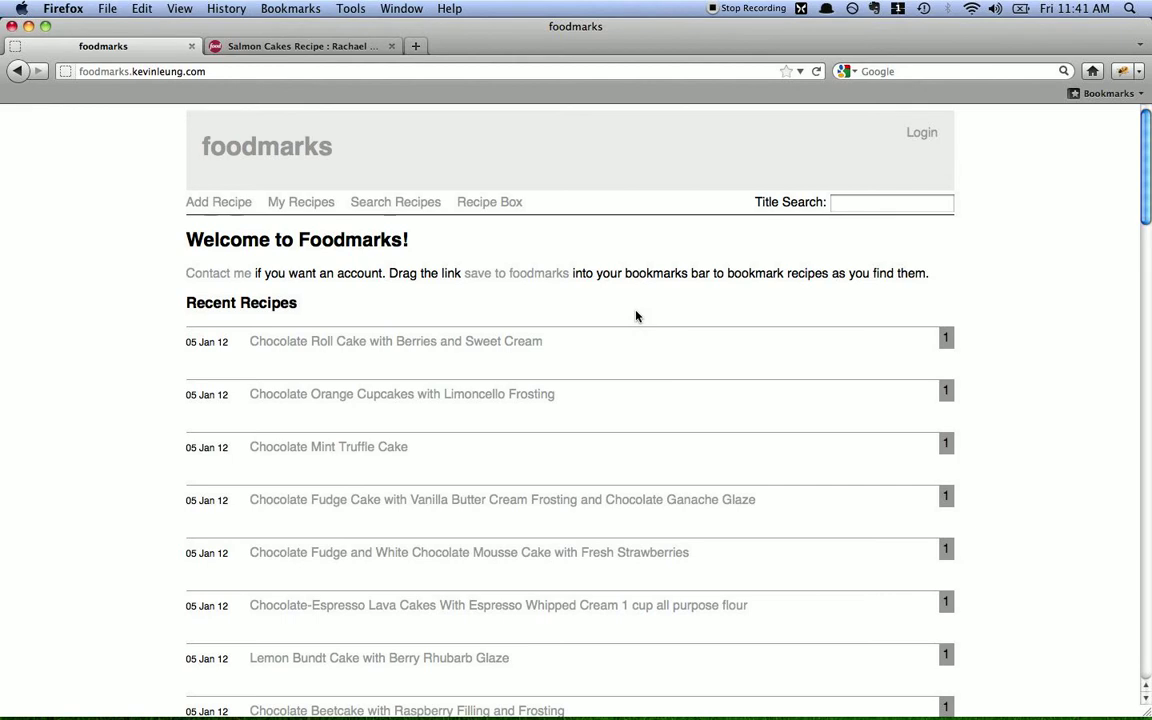
pyautogui.scroll(-1, 635, 321)
pyautogui.scroll(1, 571, 293)
pyautogui.scroll(-5, 342, 350)
pyautogui.scroll(-20, 343, 352)
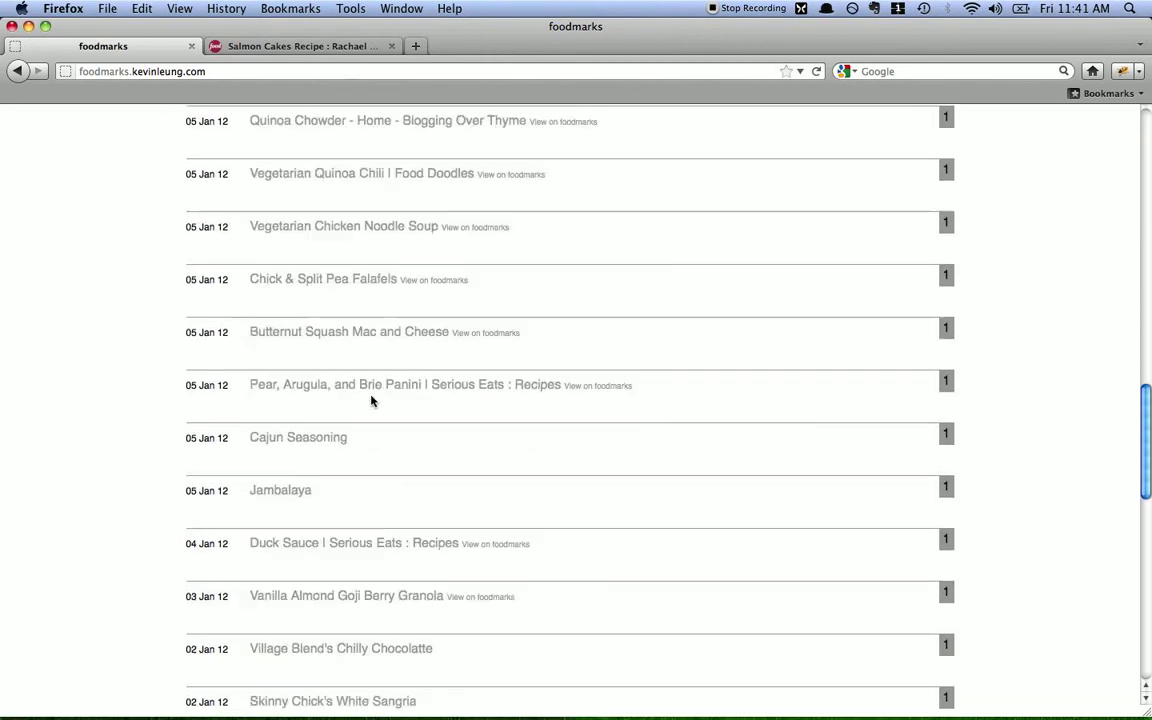
pyautogui.scroll(20, 375, 406)
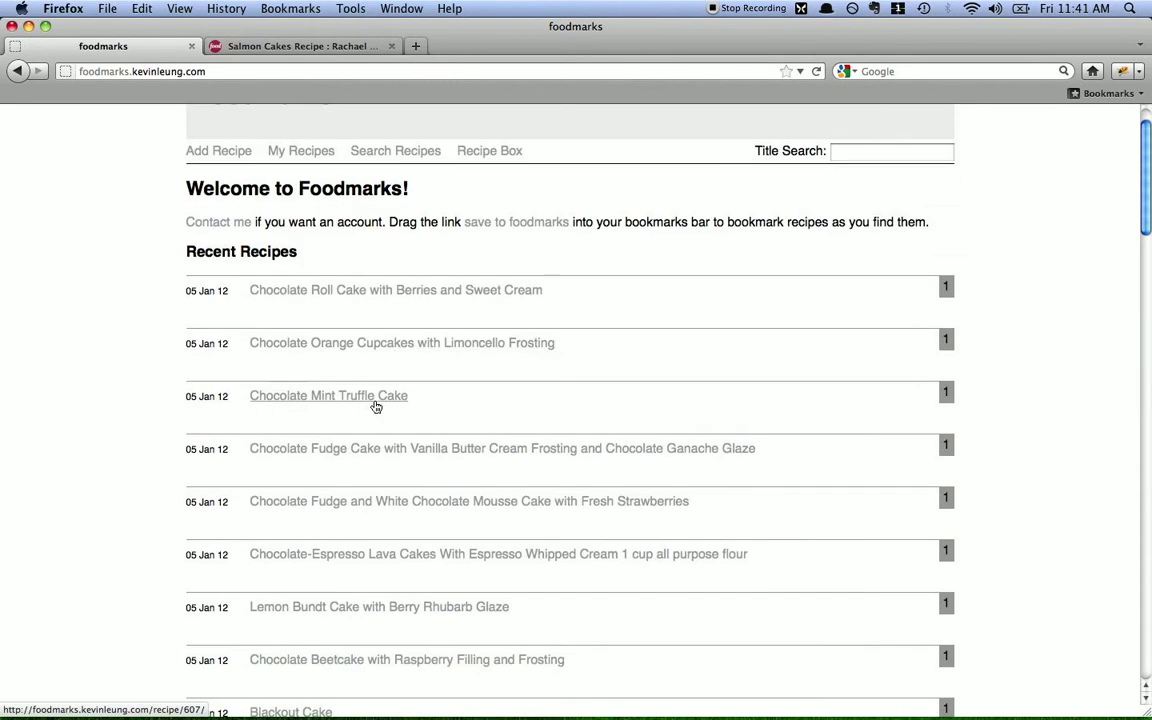
# View the Chocolate Roll Cake with Berries and Sweet Cream recipe and return to the recent recipes list
pyautogui.click(380, 290)
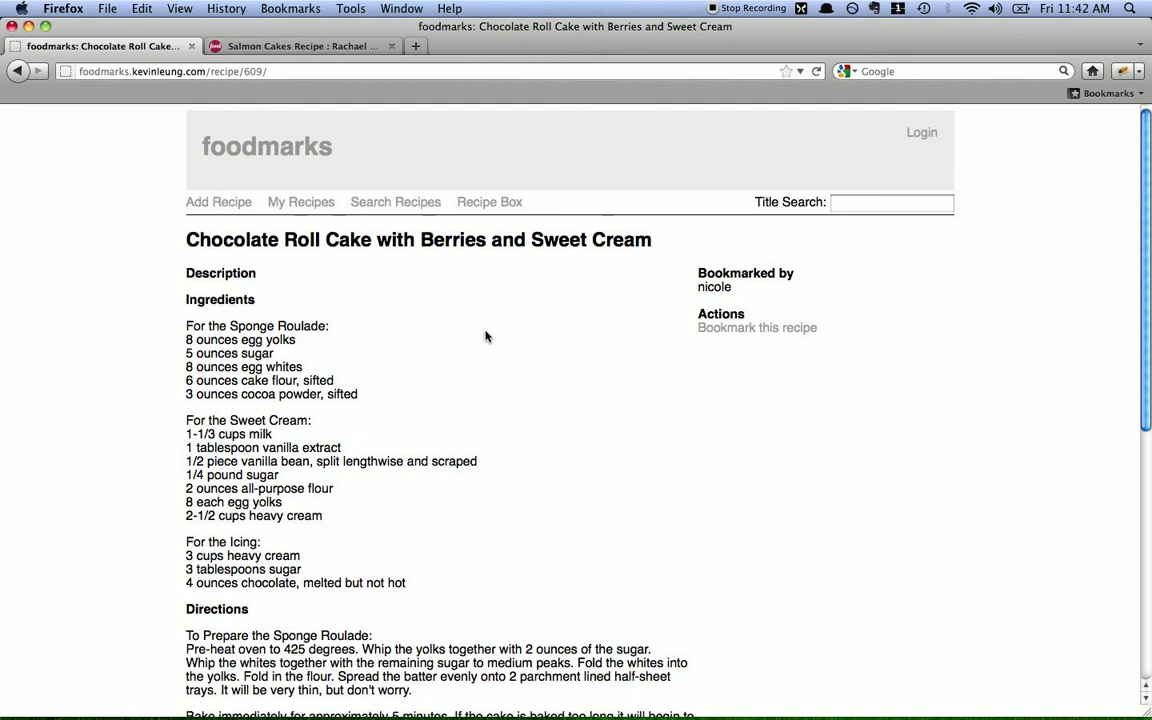
pyautogui.scroll(-10, 230, 428)
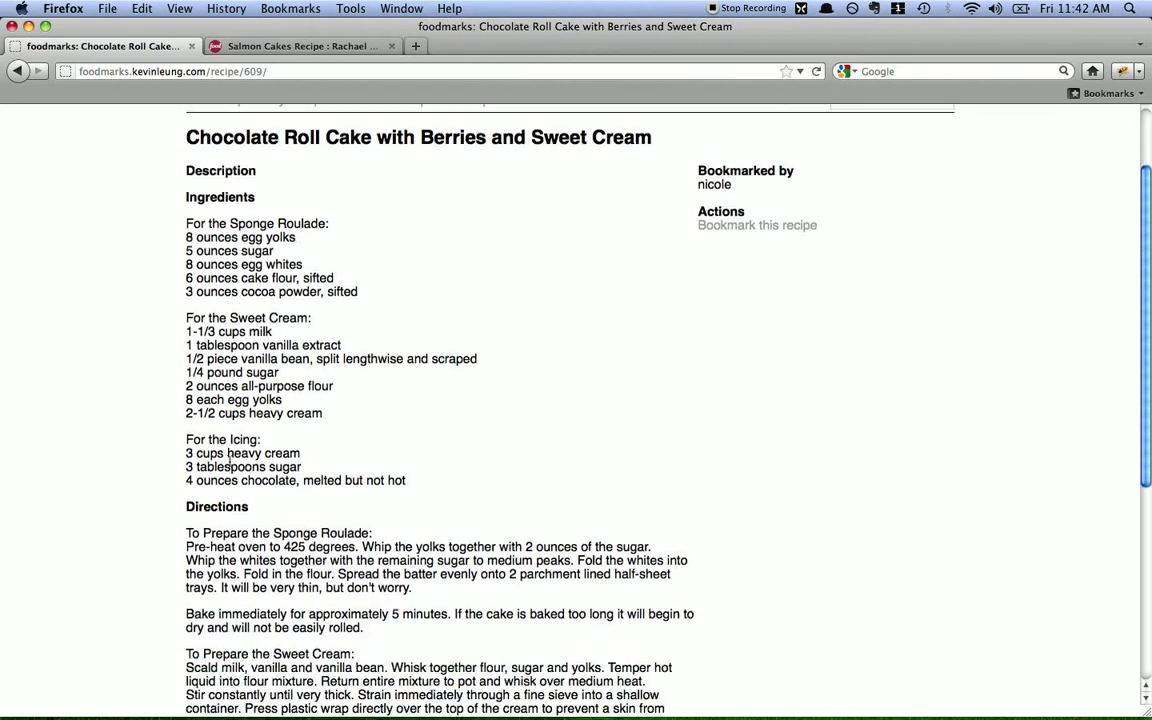
pyautogui.scroll(10, 232, 464)
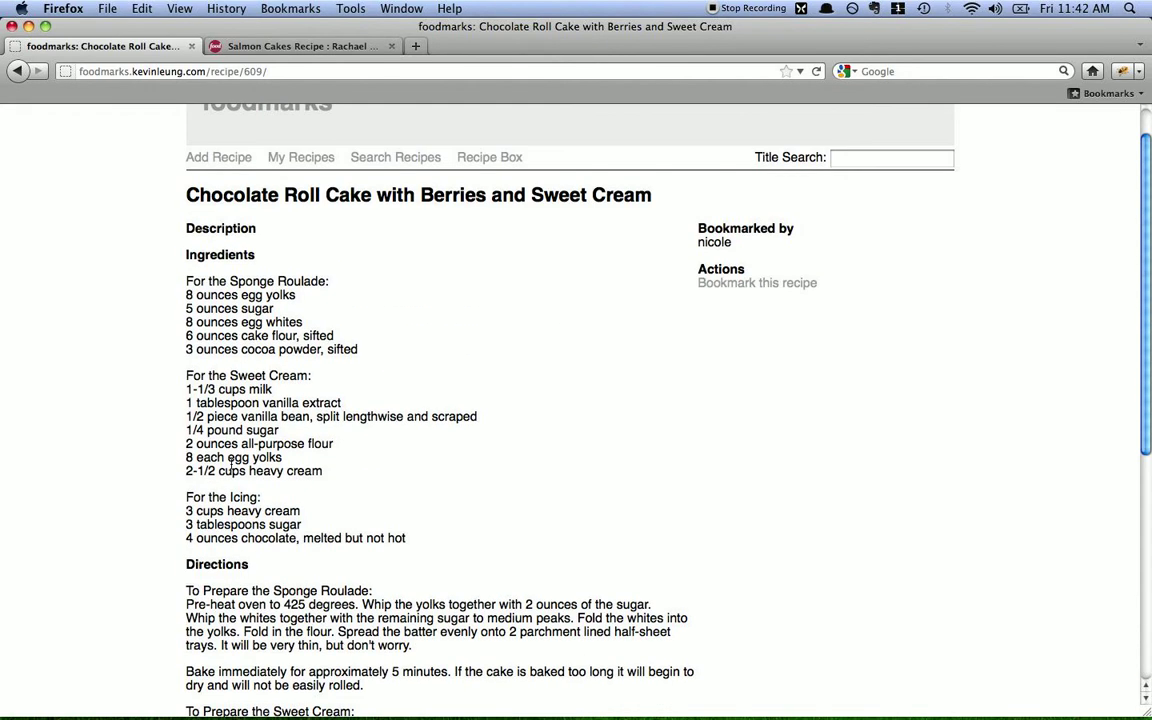
pyautogui.press('super+Left')
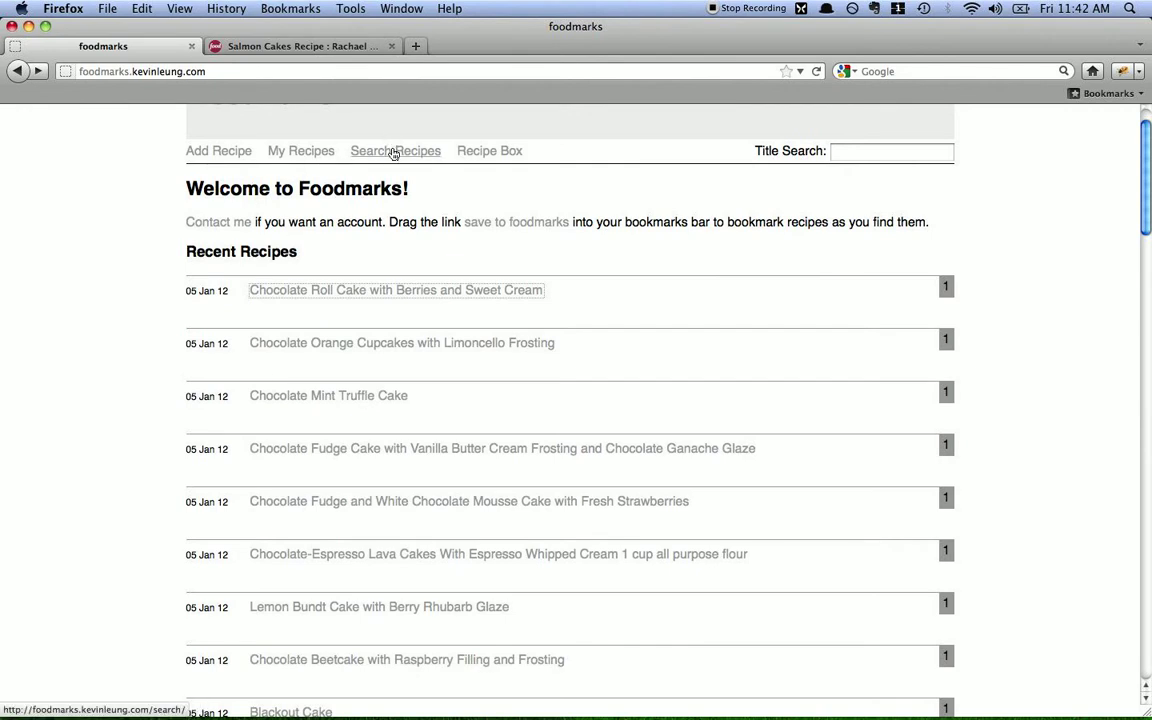
# View the source page of the Chocolate Peanut Butter Whoopie Pie Filling bookmark and return to the foodmarks tab
pyautogui.scroll(-12, 473, 419)
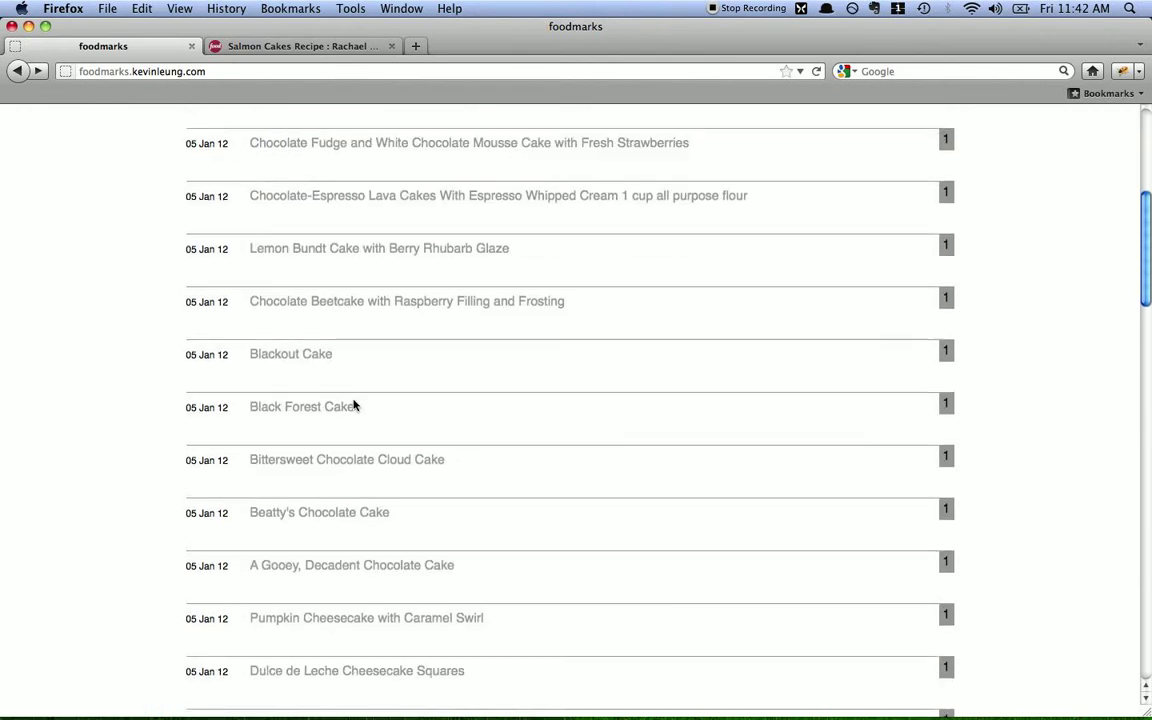
pyautogui.scroll(-3, 352, 406)
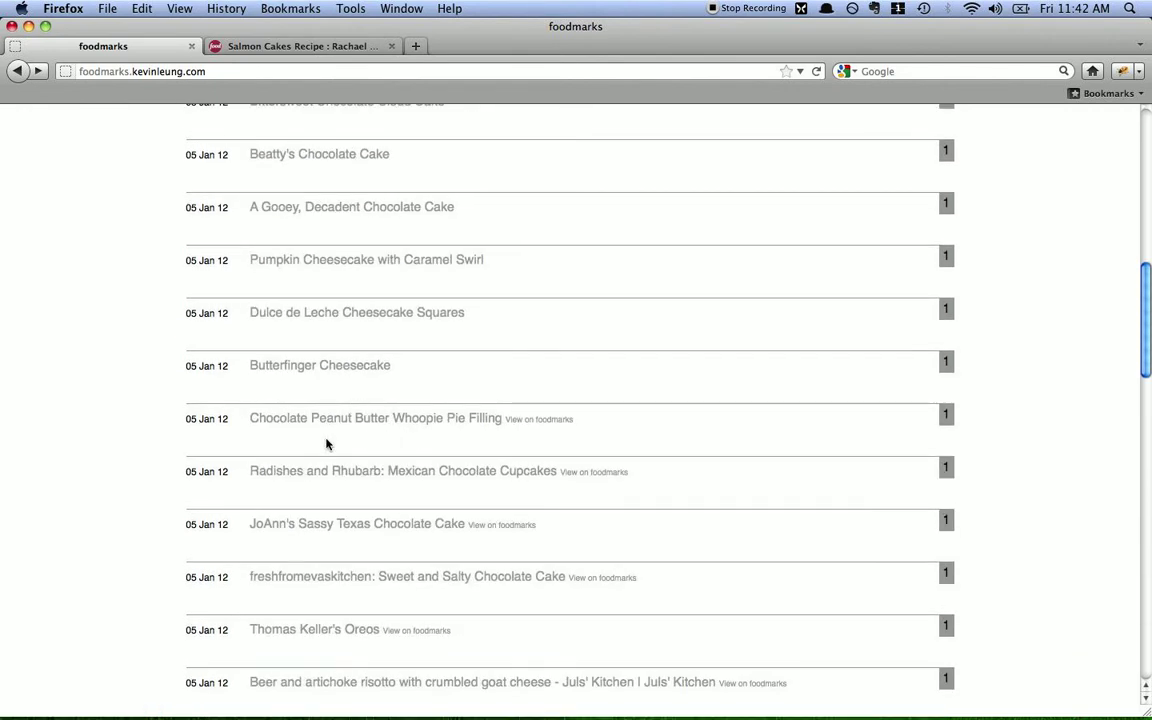
pyautogui.click(382, 419)
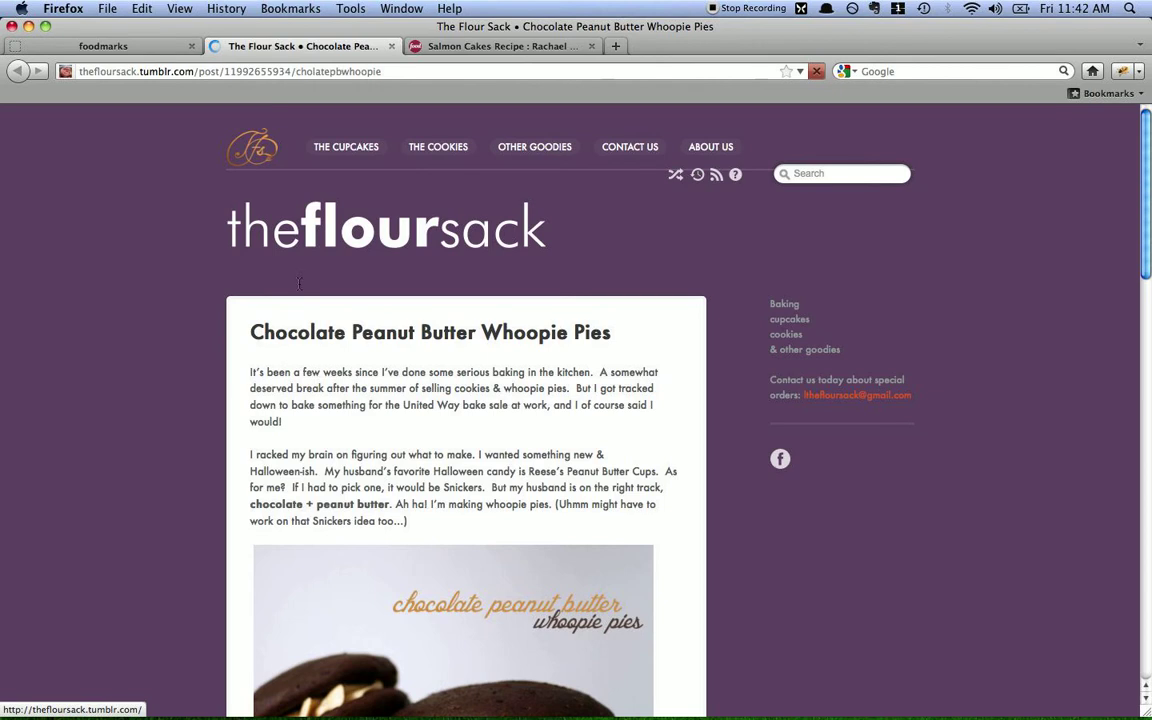
pyautogui.scroll(-5, 354, 287)
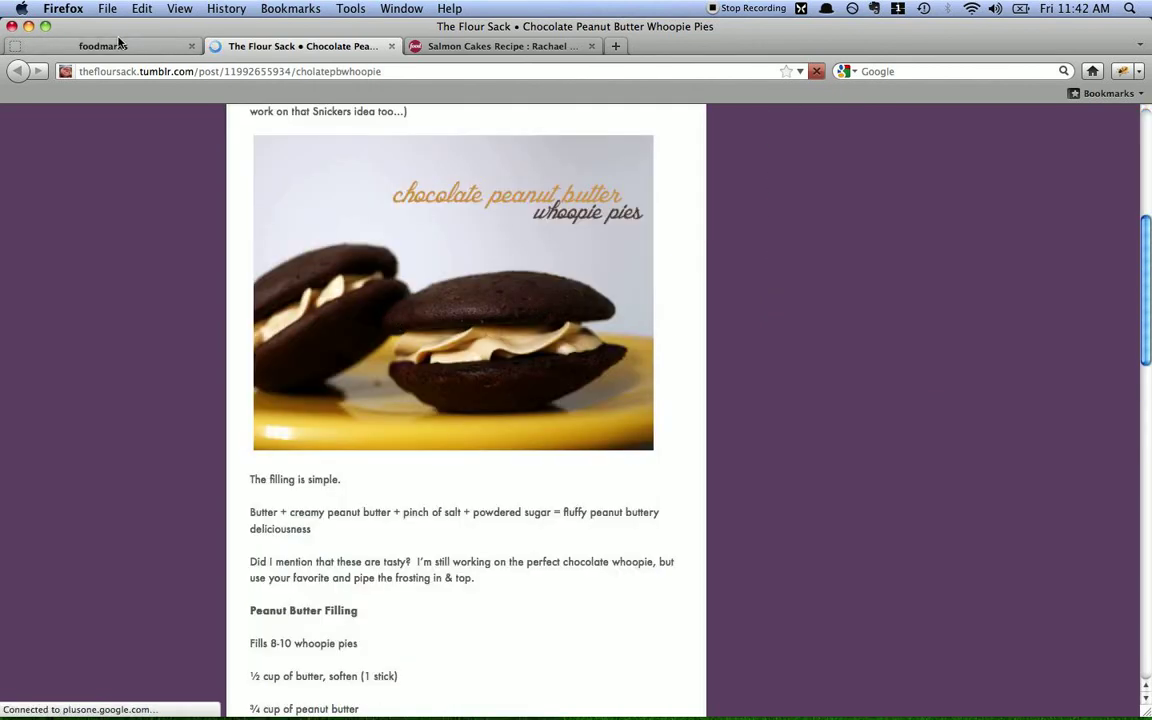
pyautogui.click(118, 42)
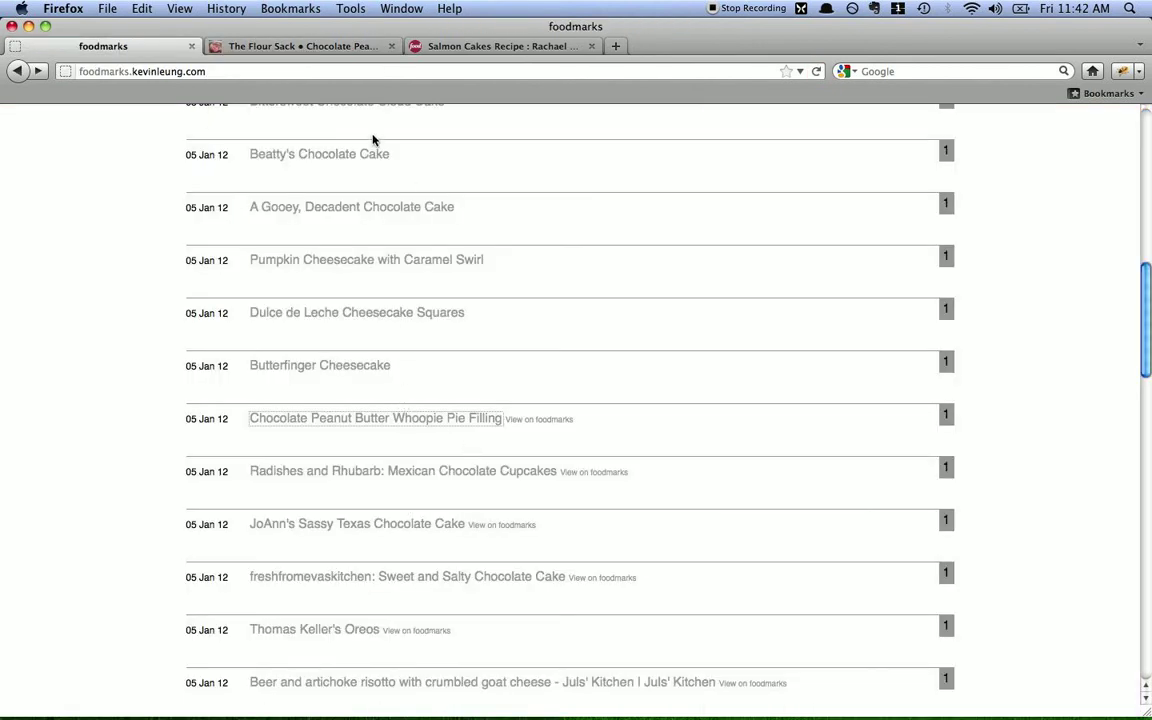
# Open the Search Recipes page and examine its tag categories and the recipes listed below them
pyautogui.scroll(8, 507, 571)
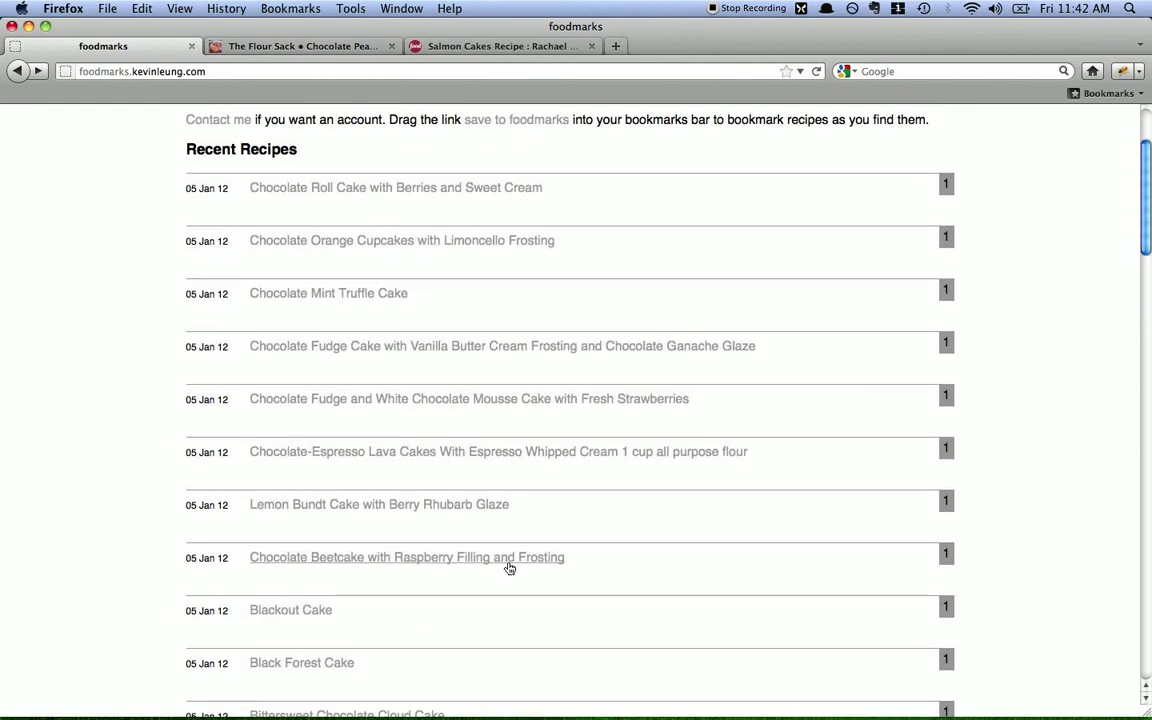
pyautogui.scroll(3, 456, 458)
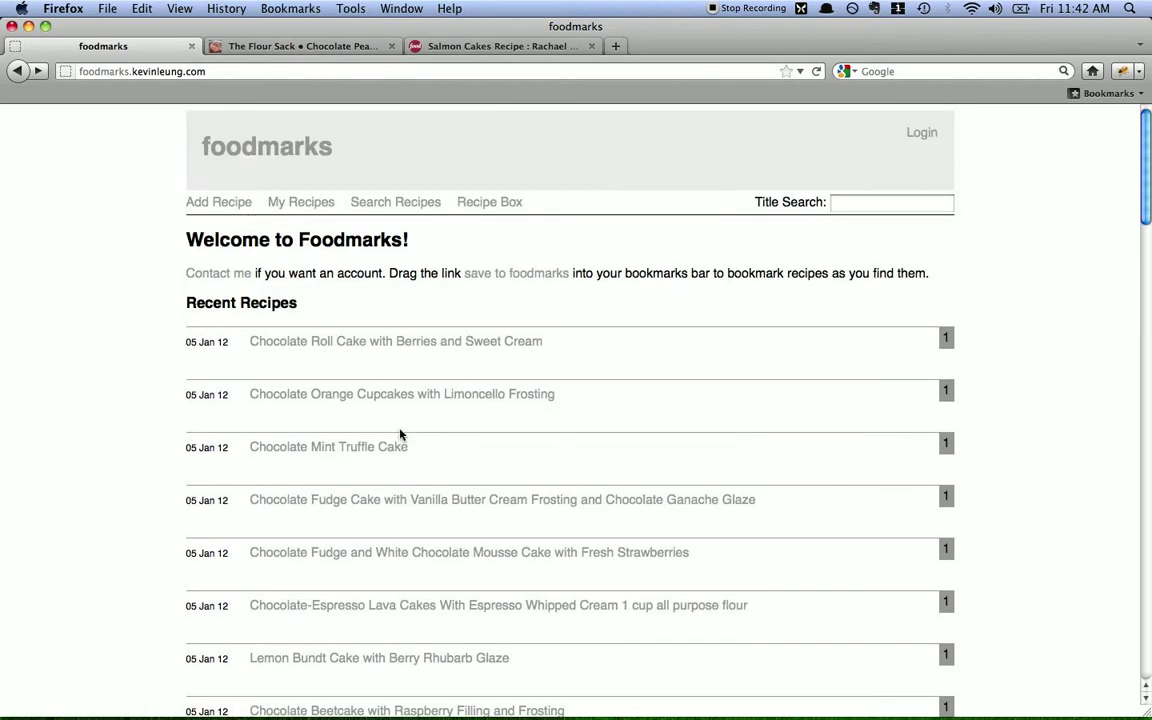
pyautogui.click(403, 212)
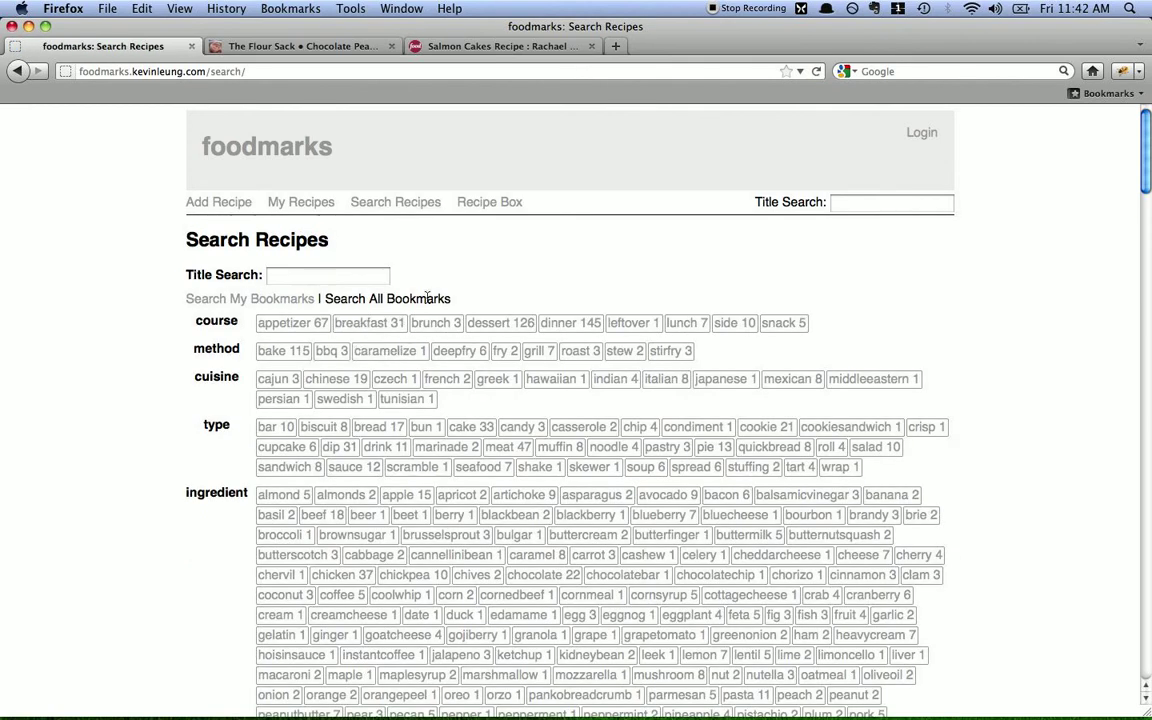
pyautogui.scroll(-10, 440, 320)
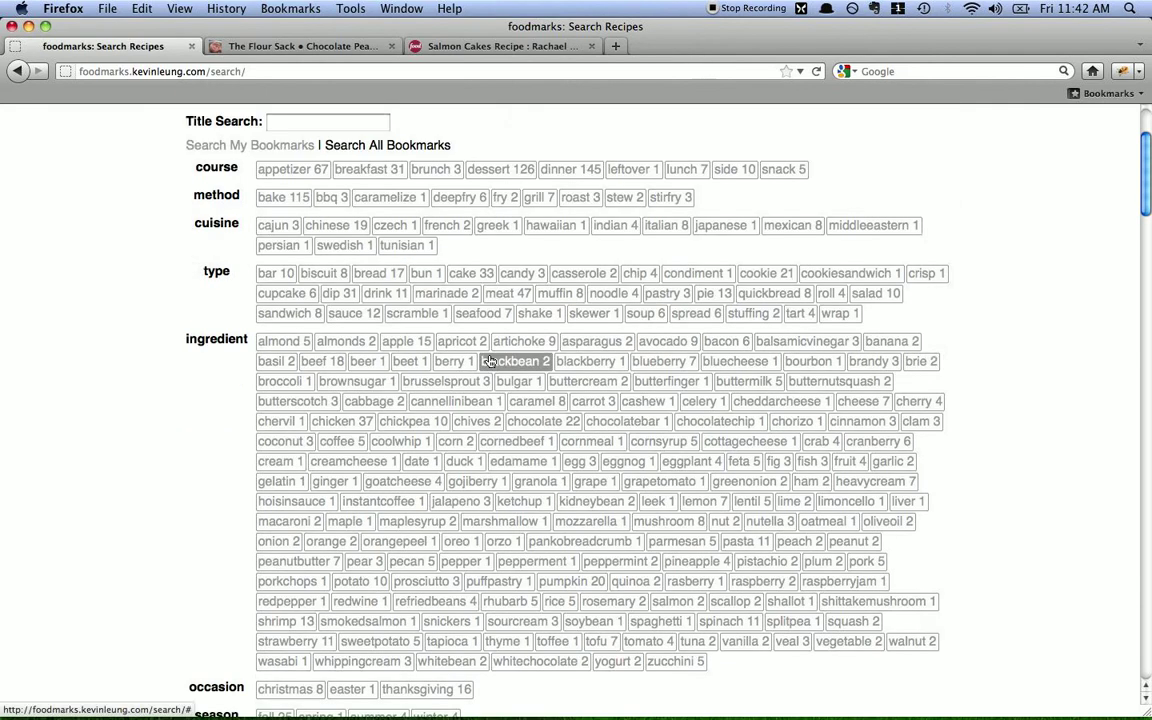
pyautogui.scroll(10, 493, 373)
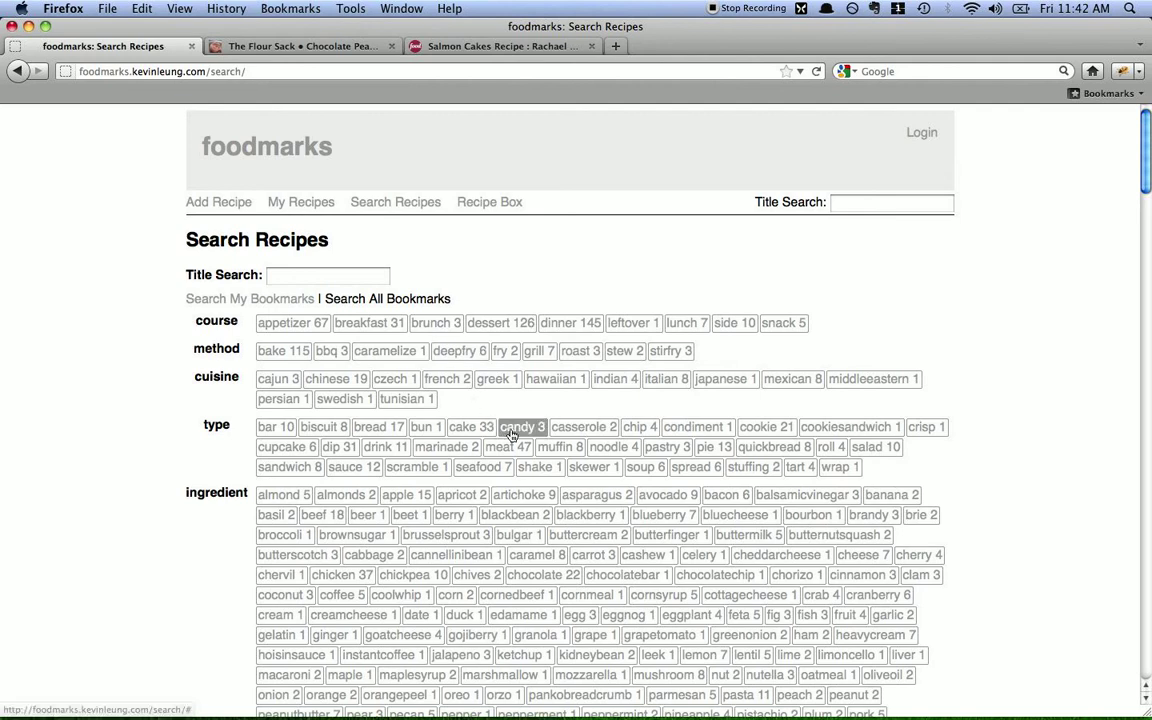
pyautogui.scroll(-10, 507, 427)
pyautogui.scroll(-9, 498, 465)
pyautogui.scroll(19, 505, 463)
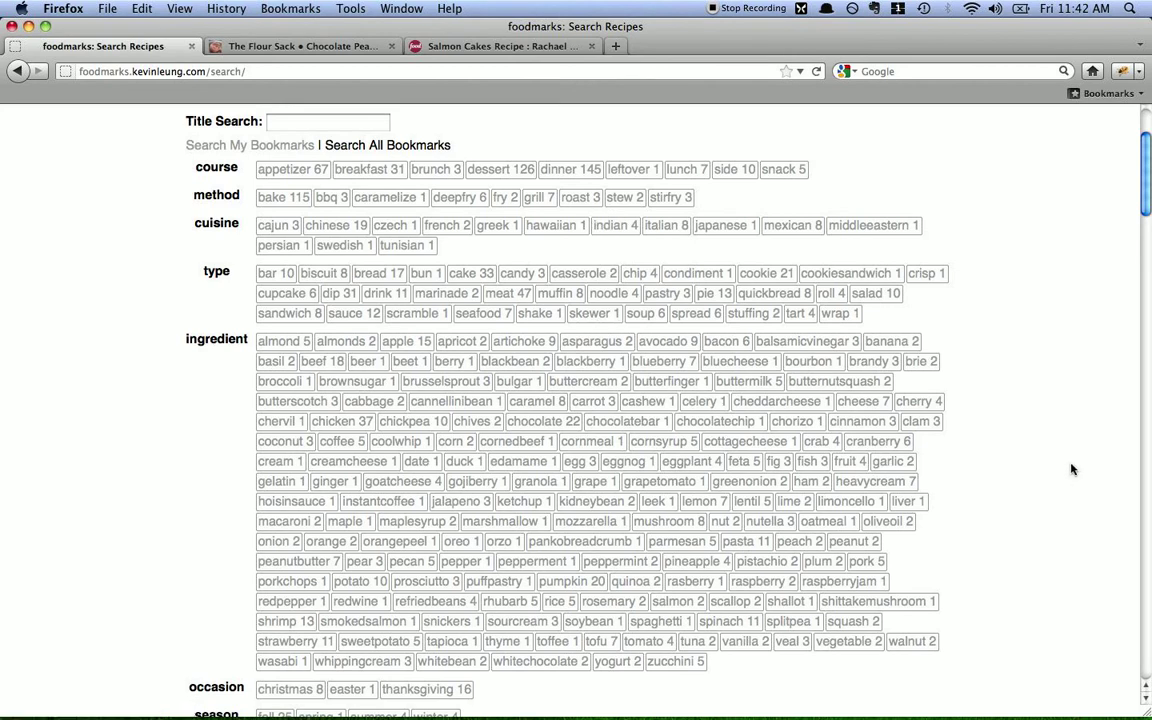
# Filter the recipes by the course tag dinner, the cuisine tag chinese and the ingredient tag pork
pyautogui.click(568, 169)
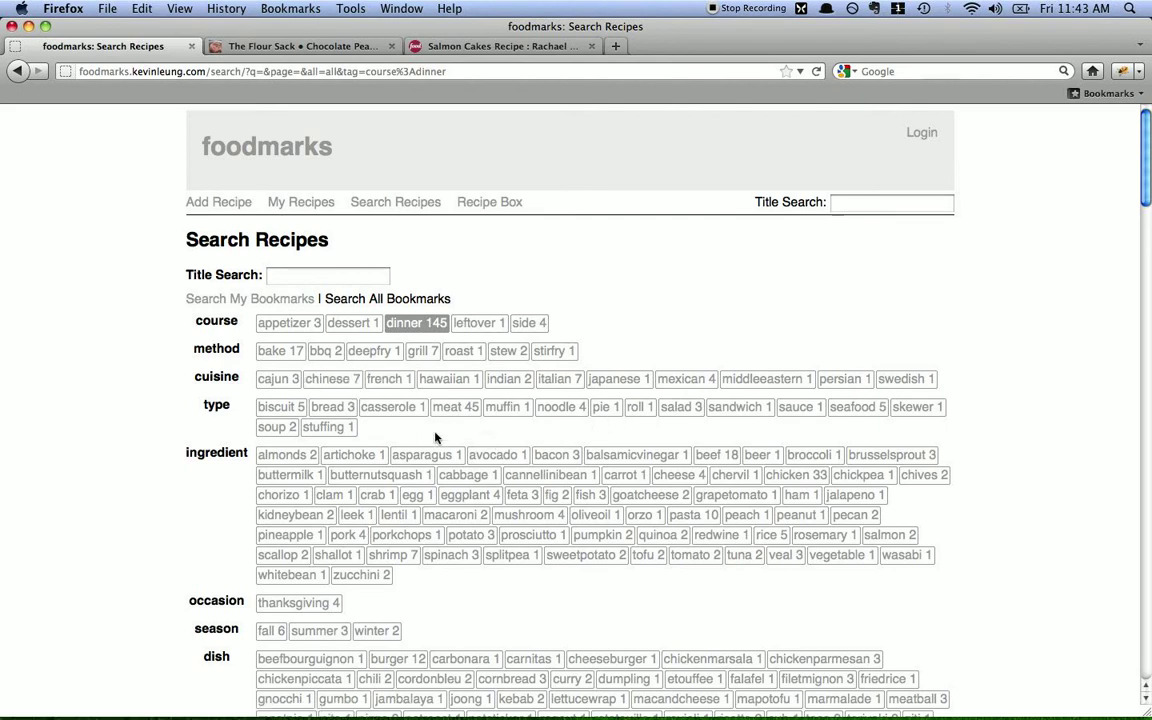
pyautogui.click(300, 378)
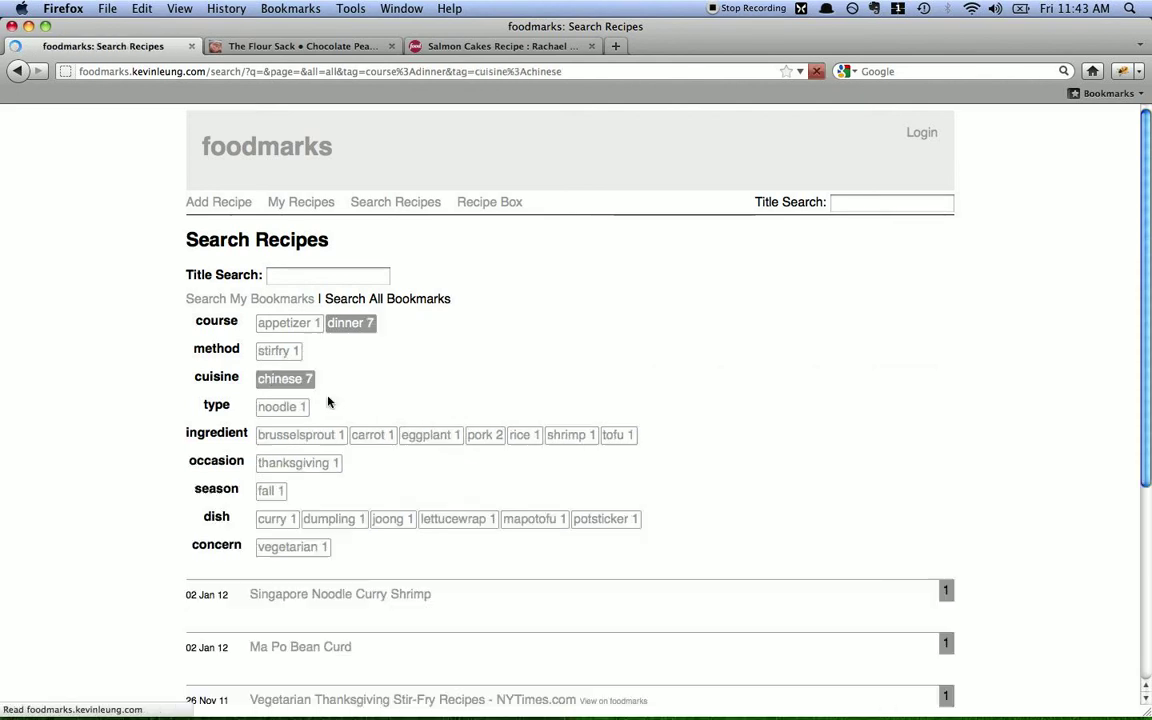
pyautogui.scroll(-3, 520, 502)
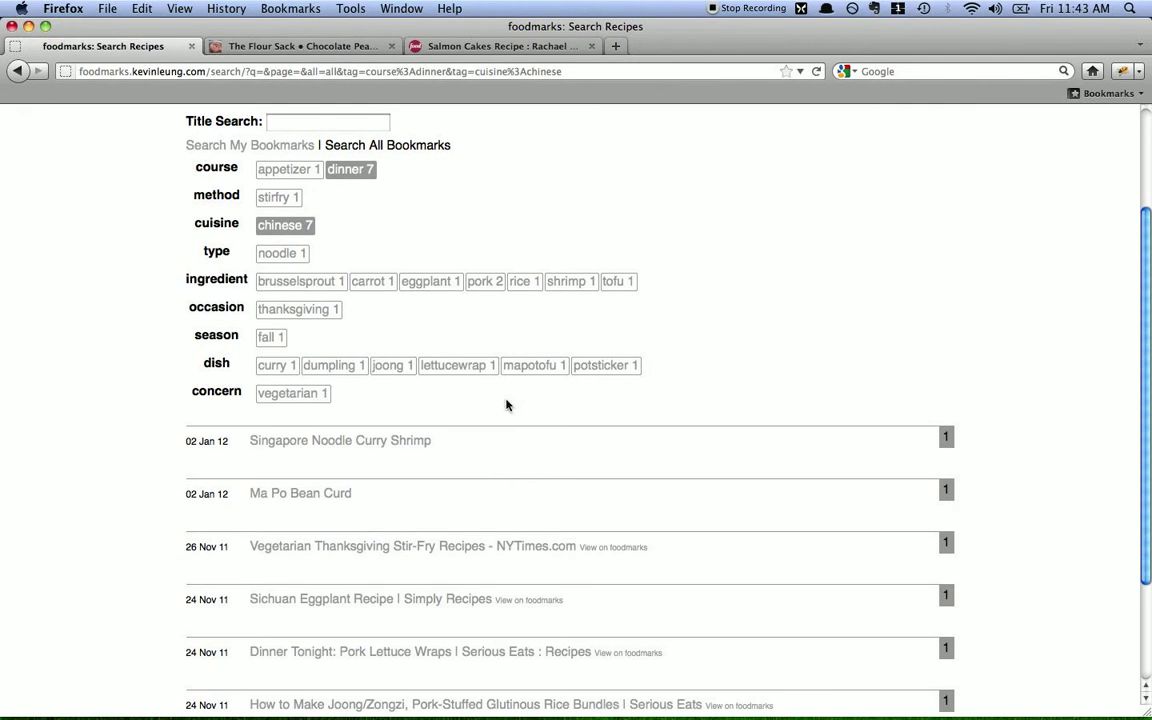
pyautogui.click(486, 282)
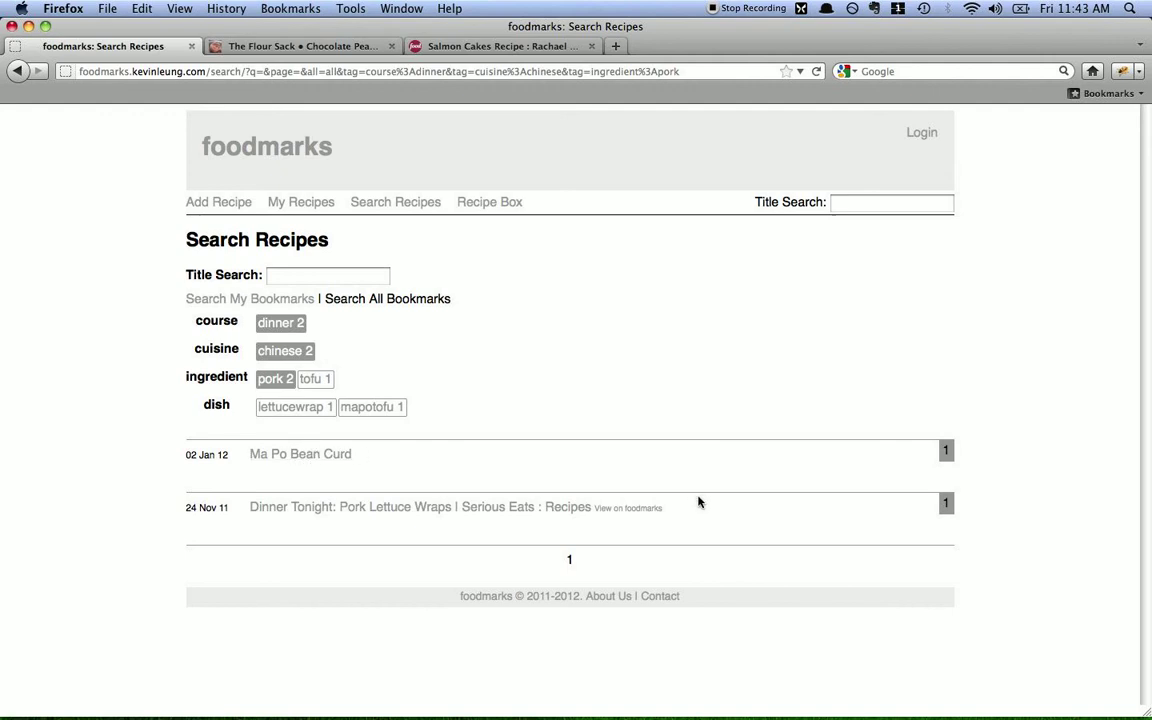
# View the Pork Lettuce Wraps source page and the Ma Po Bean Curd recipe, returning to the filtered results after each
pyautogui.click(455, 507)
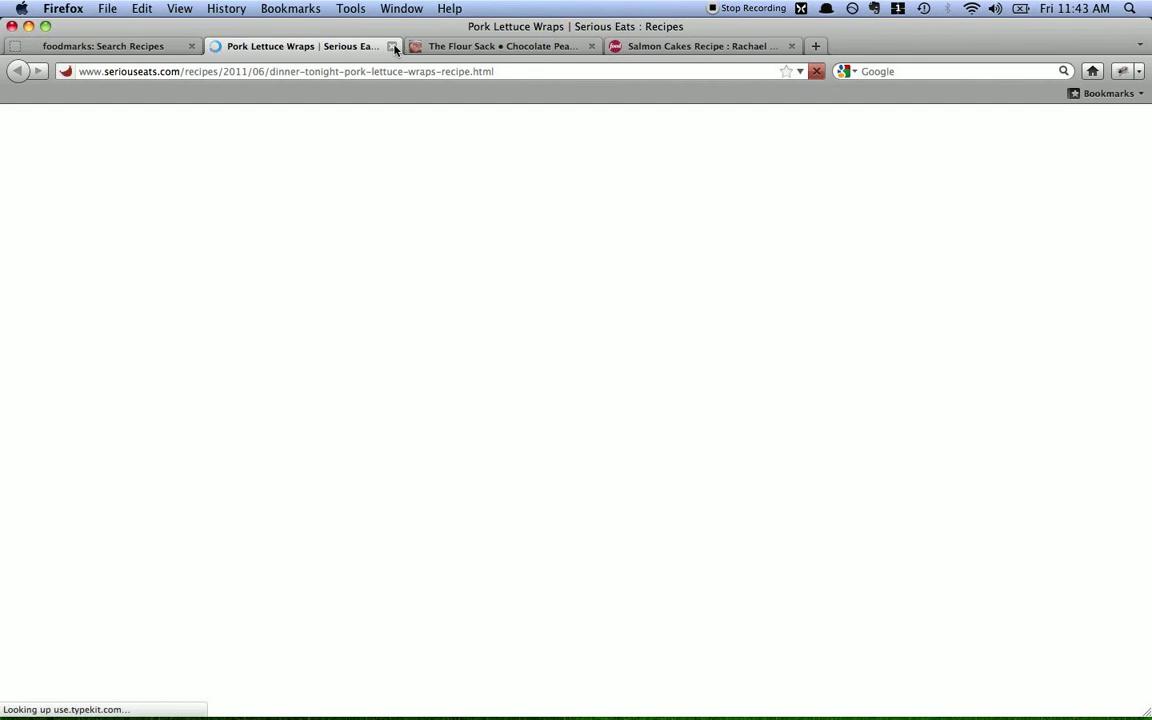
pyautogui.press('super+w')
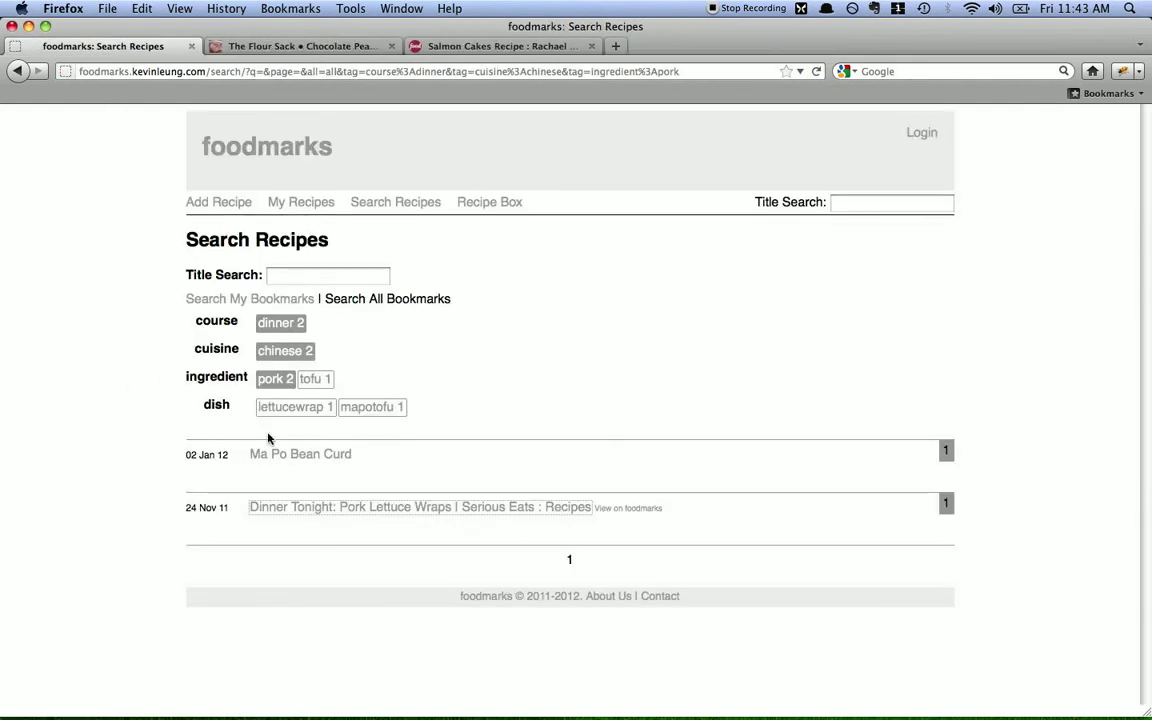
pyautogui.click(291, 455)
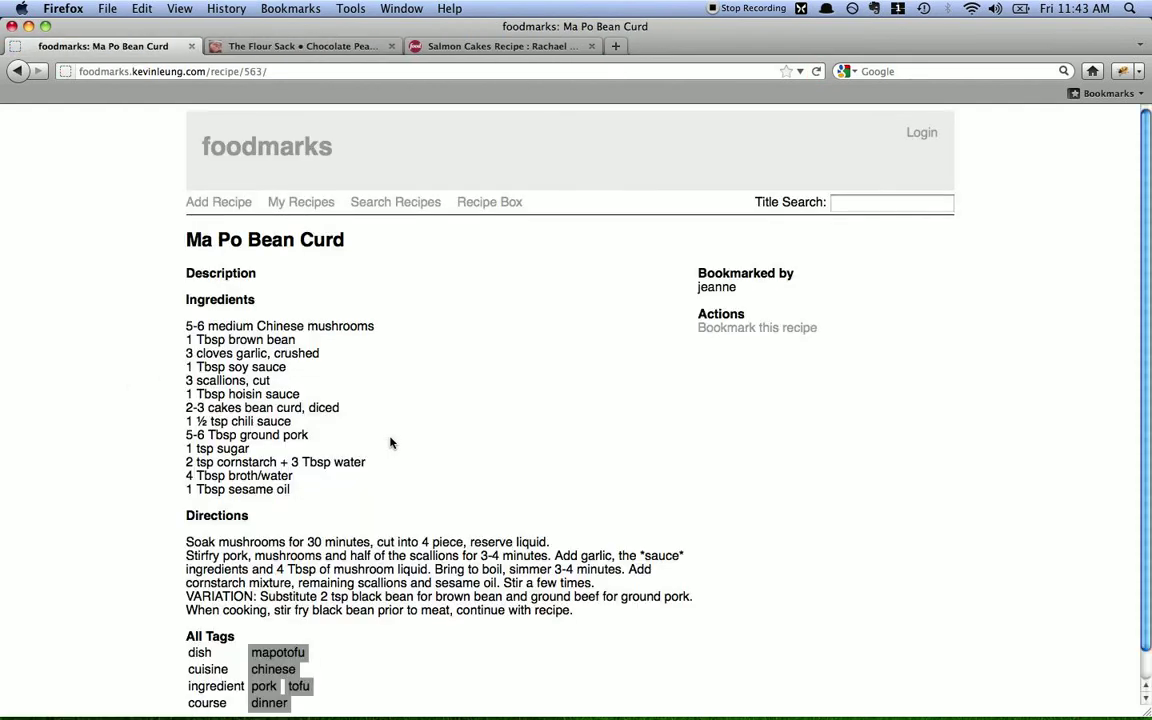
pyautogui.scroll(-1, 378, 453)
pyautogui.scroll(1, 365, 463)
pyautogui.press('super+bracketleft')
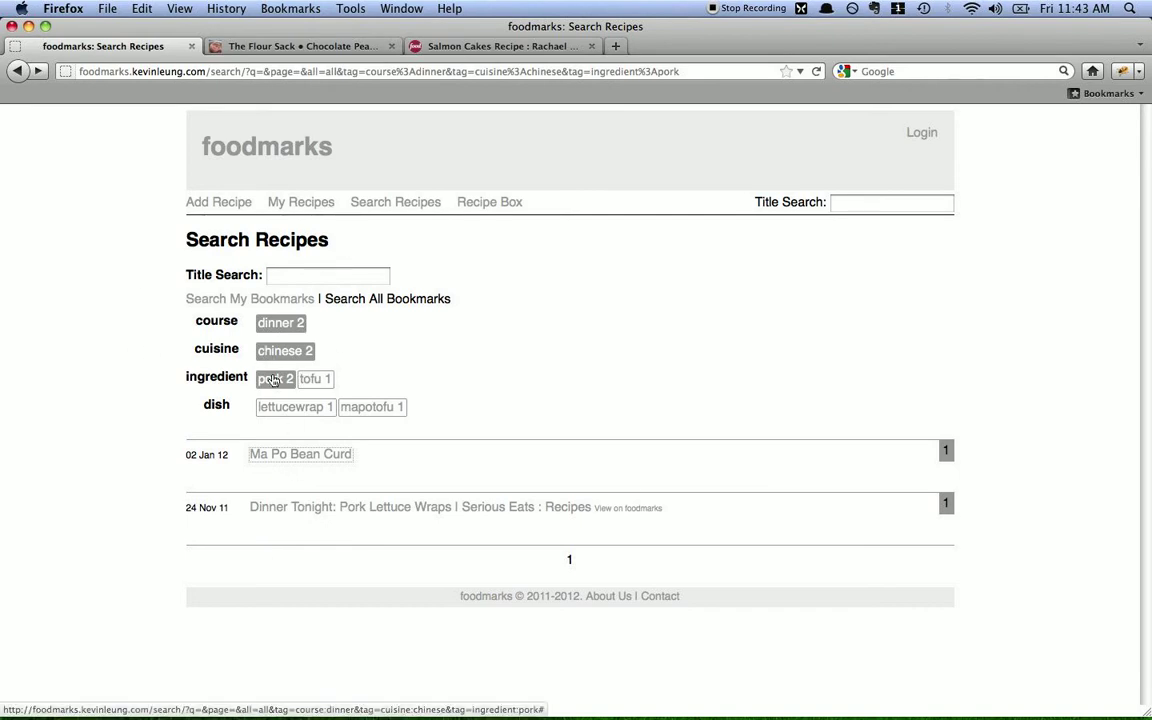
# Switch the dinner tag off and on again, and remove the chinese tag from the recipe filters
pyautogui.click(280, 322)
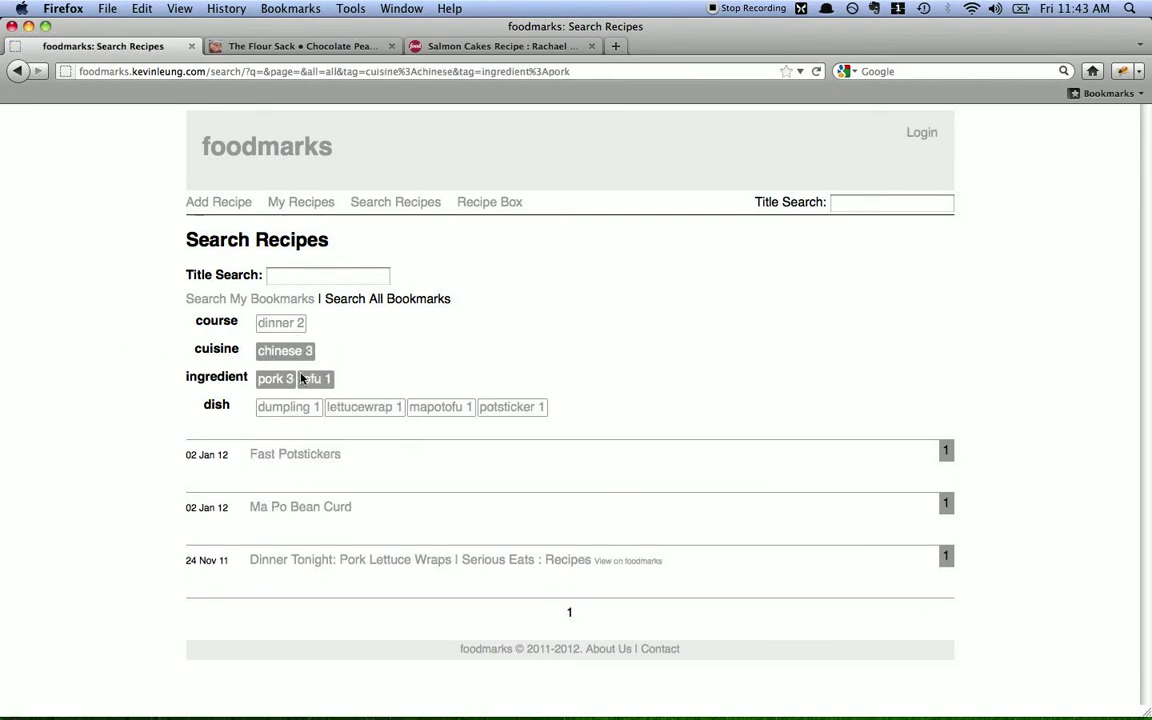
pyautogui.click(278, 328)
pyautogui.click(288, 352)
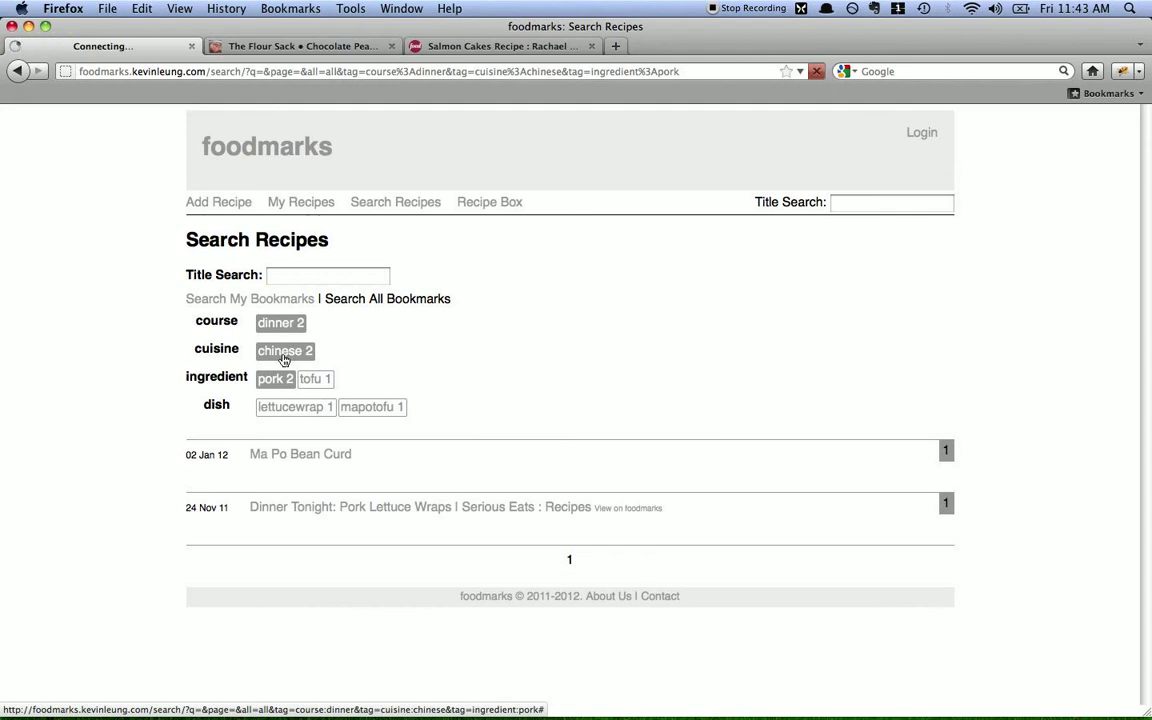
pyautogui.scroll(-1, 465, 474)
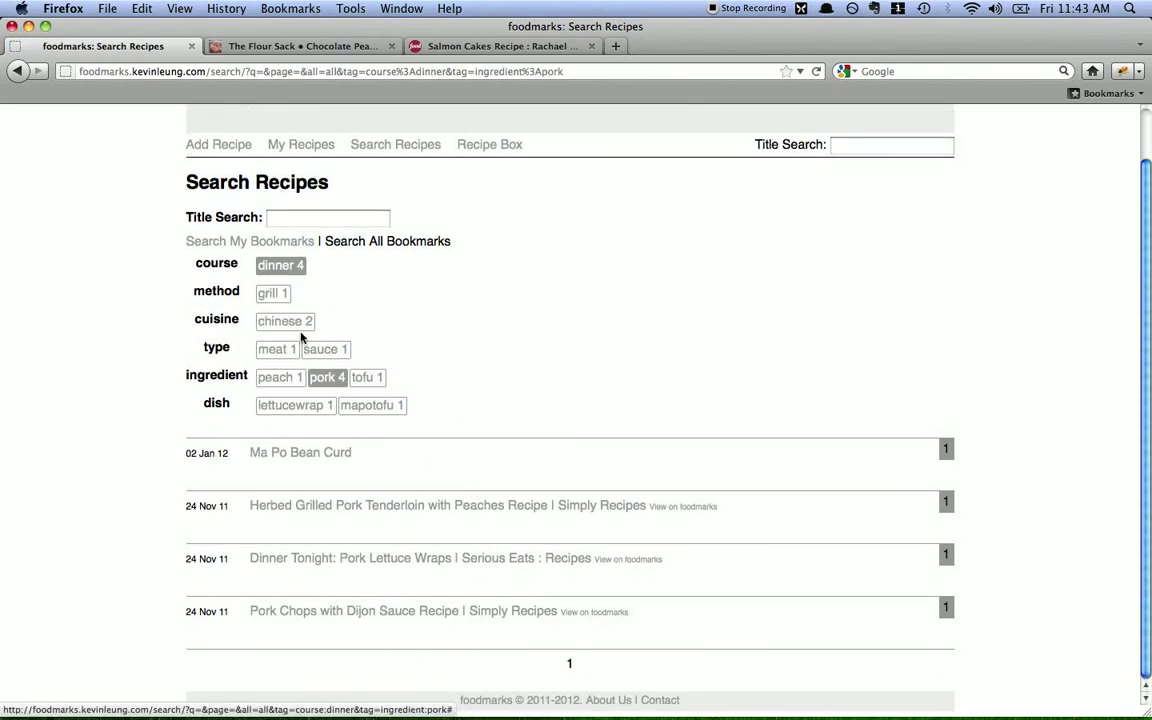
pyautogui.scroll(1, 366, 298)
# Search all bookmarks for recipes titled "wartip" with the dinner and pork tags removed
pyautogui.click(361, 280)
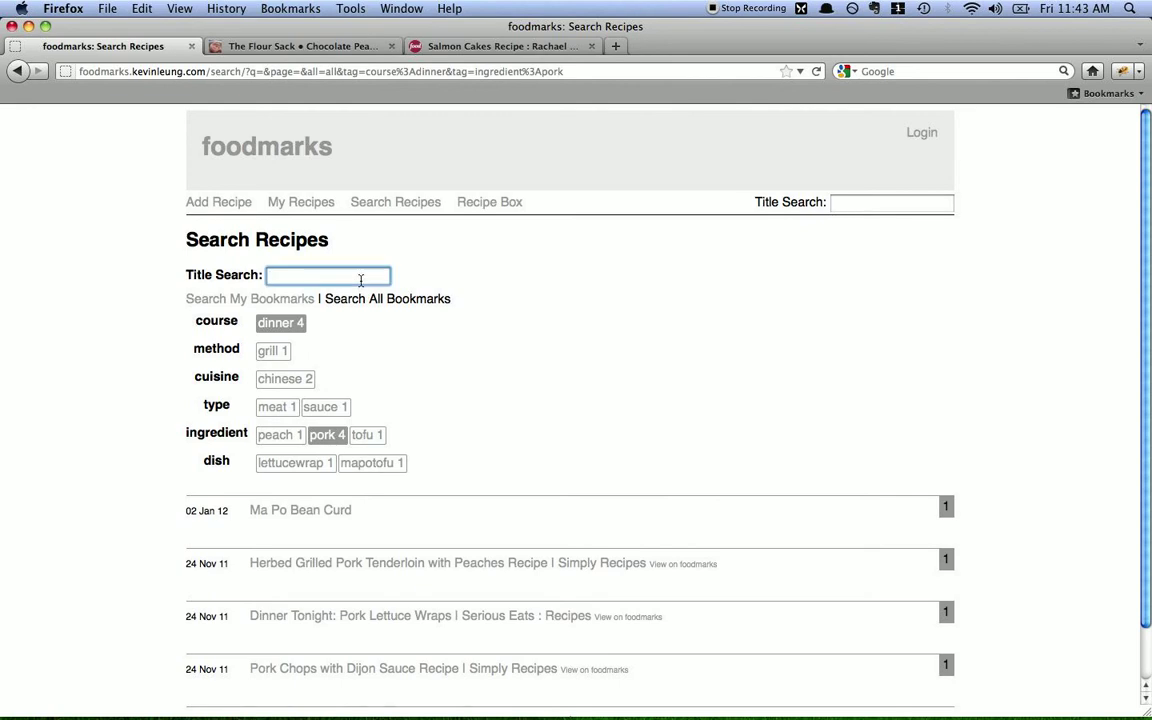
pyautogui.write('wartip')
pyautogui.press('Return')
pyautogui.click(278, 325)
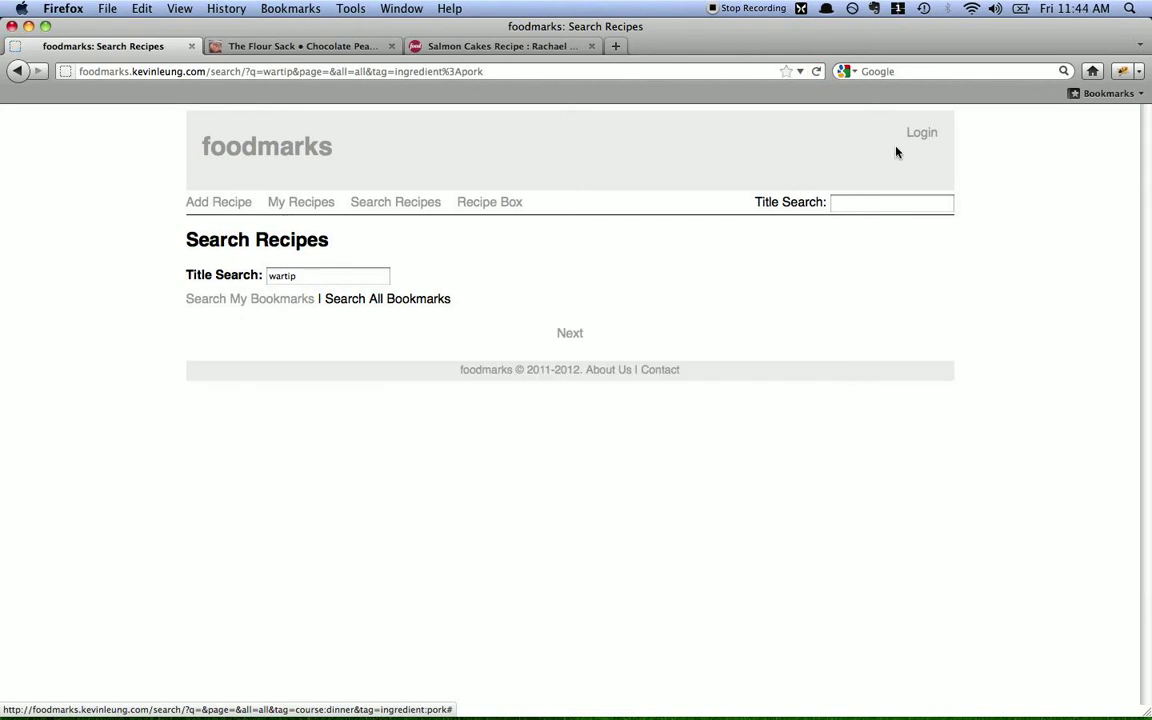
pyautogui.click(17, 71)
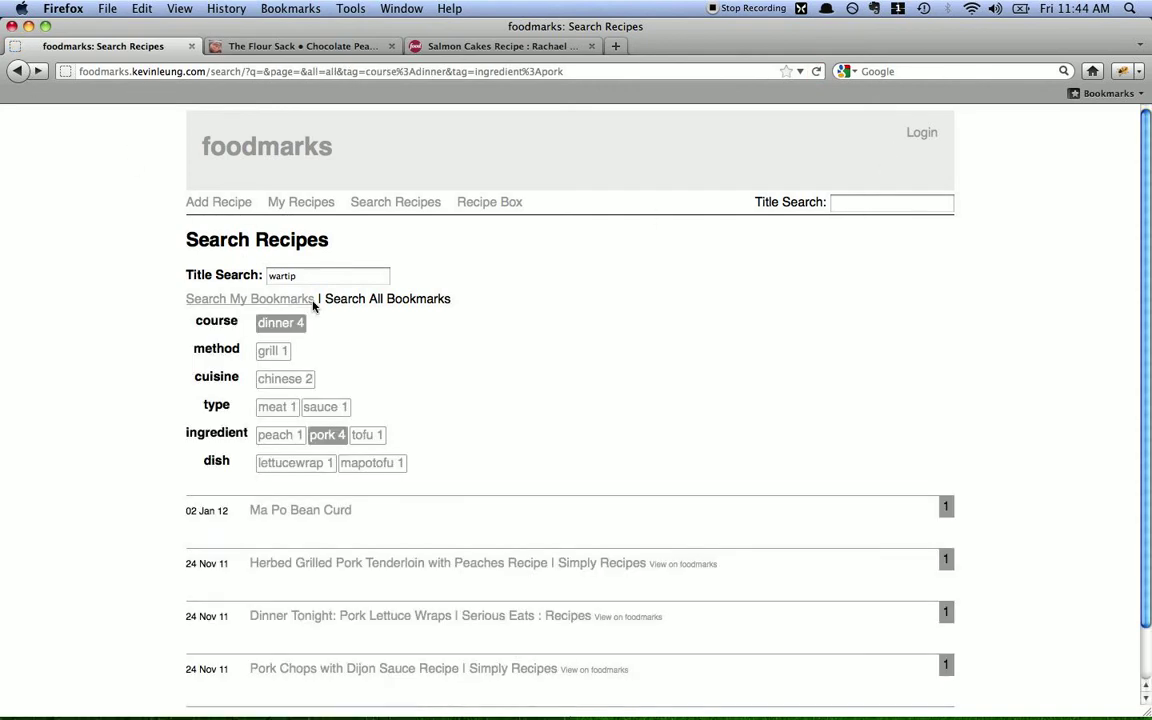
pyautogui.click(327, 440)
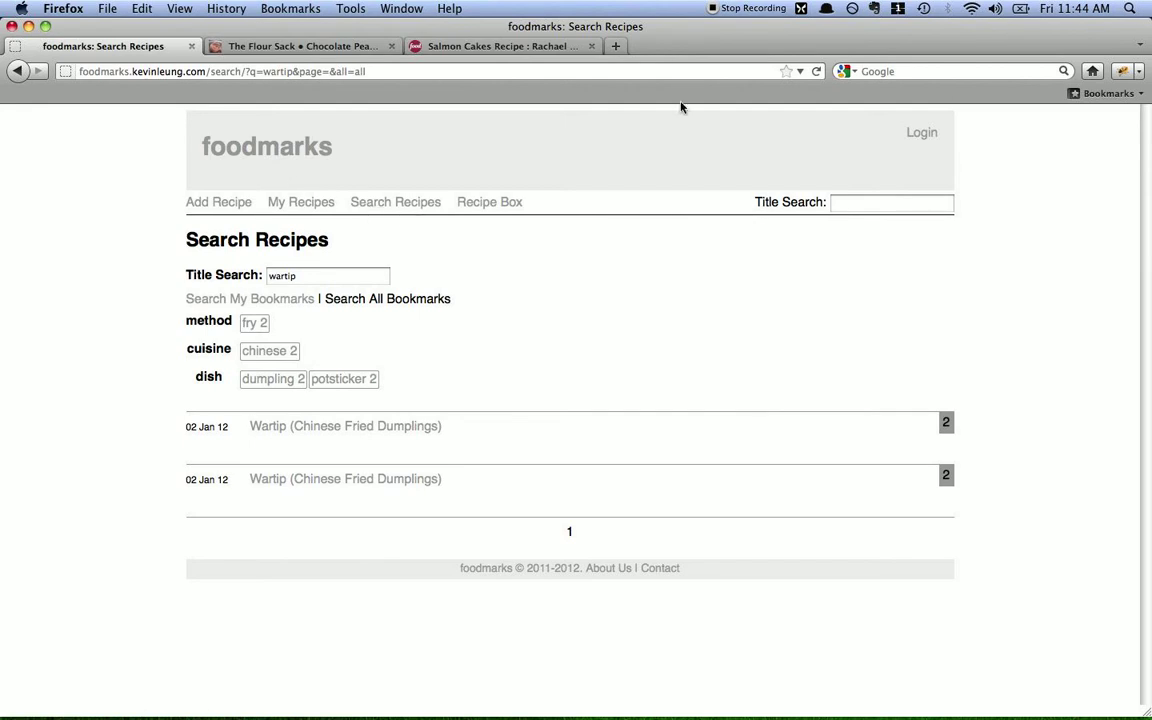
# Close the Flour Sack recipe tab and open the foodmarks login page from the home page
pyautogui.click(331, 160)
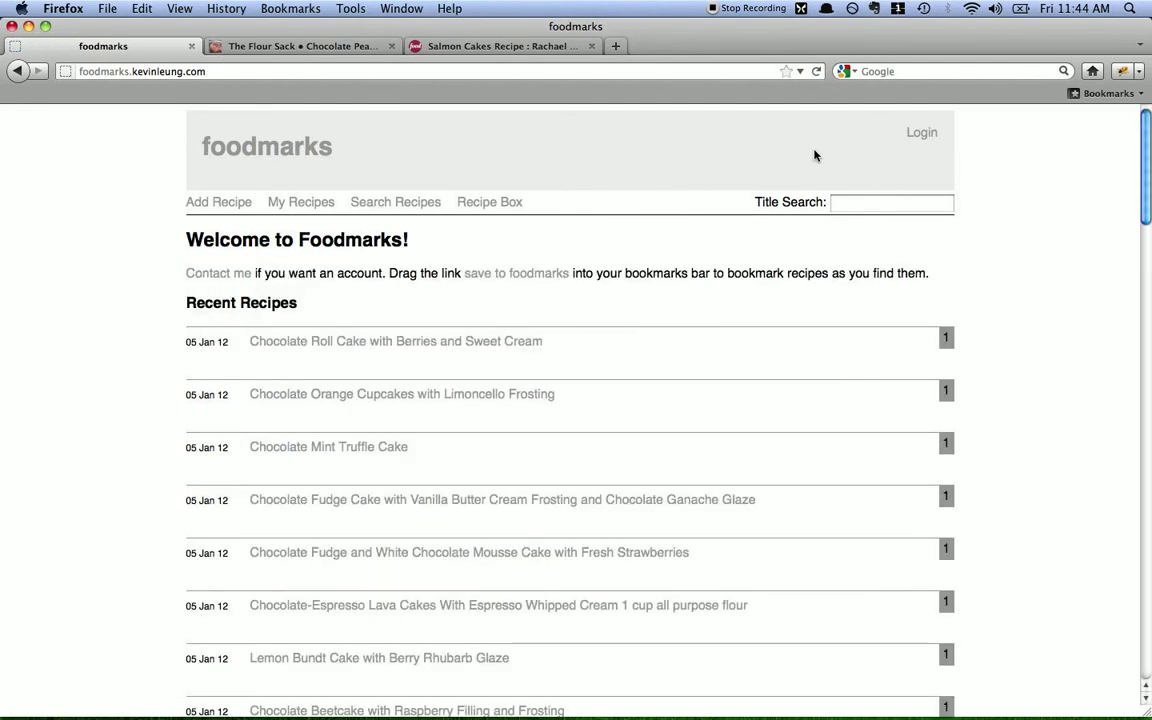
pyautogui.click(391, 46)
pyautogui.click(920, 134)
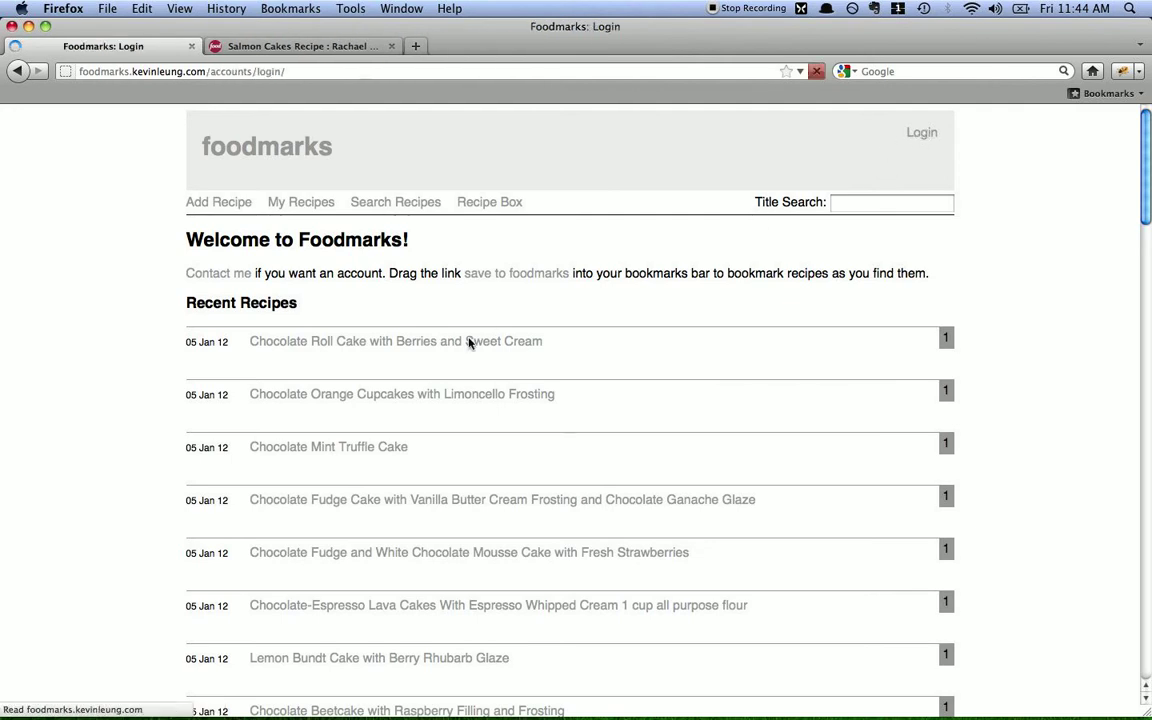
# Log in to foodmarks with the account username and password
pyautogui.click(558, 297)
pyautogui.write('kevin')
pyautogui.press('Tab')
pyautogui.write('•')
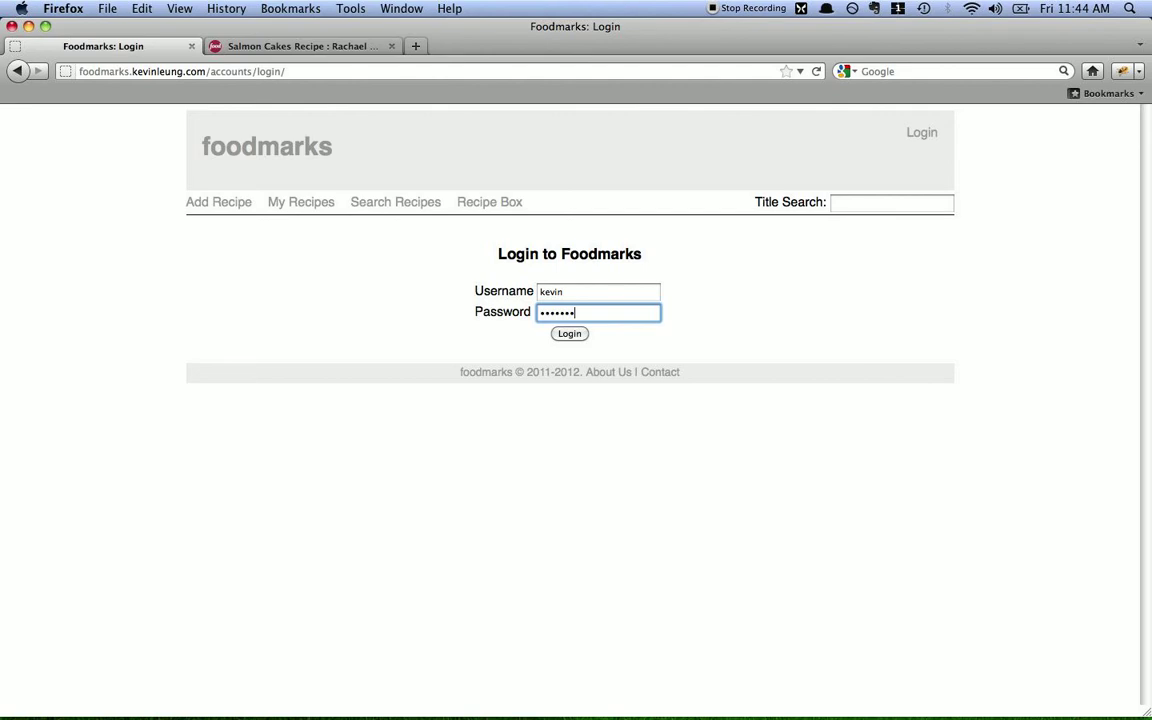
pyautogui.press('Return')
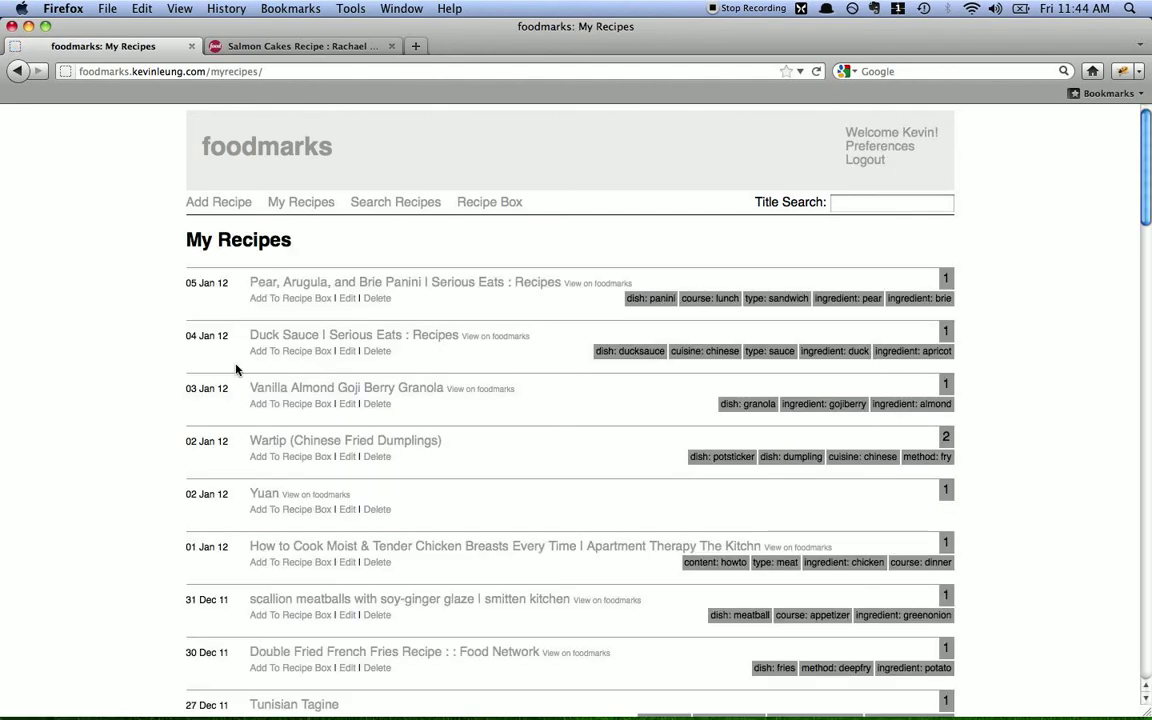
# Add the Pear, Arugula, and Brie Panini and Duck Sauce recipes to the recipe box and open the Recipe Box page
pyautogui.scroll(-5, 394, 425)
pyautogui.scroll(5, 395, 441)
pyautogui.click(308, 299)
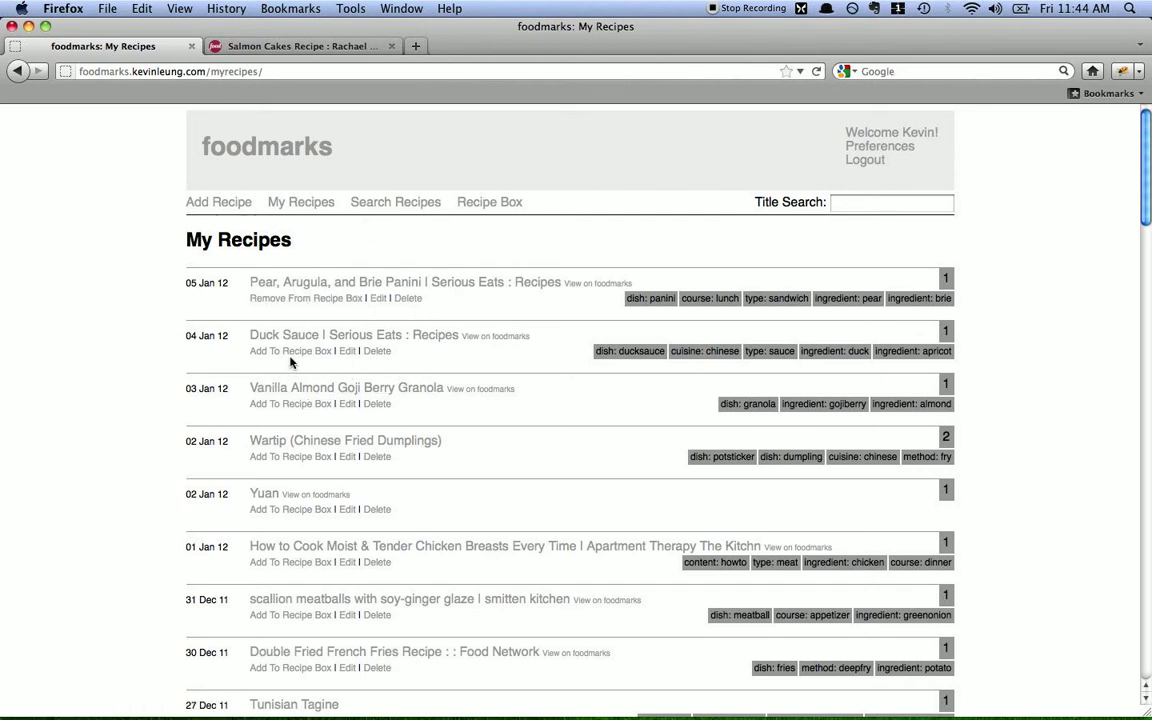
pyautogui.click(290, 351)
pyautogui.click(483, 205)
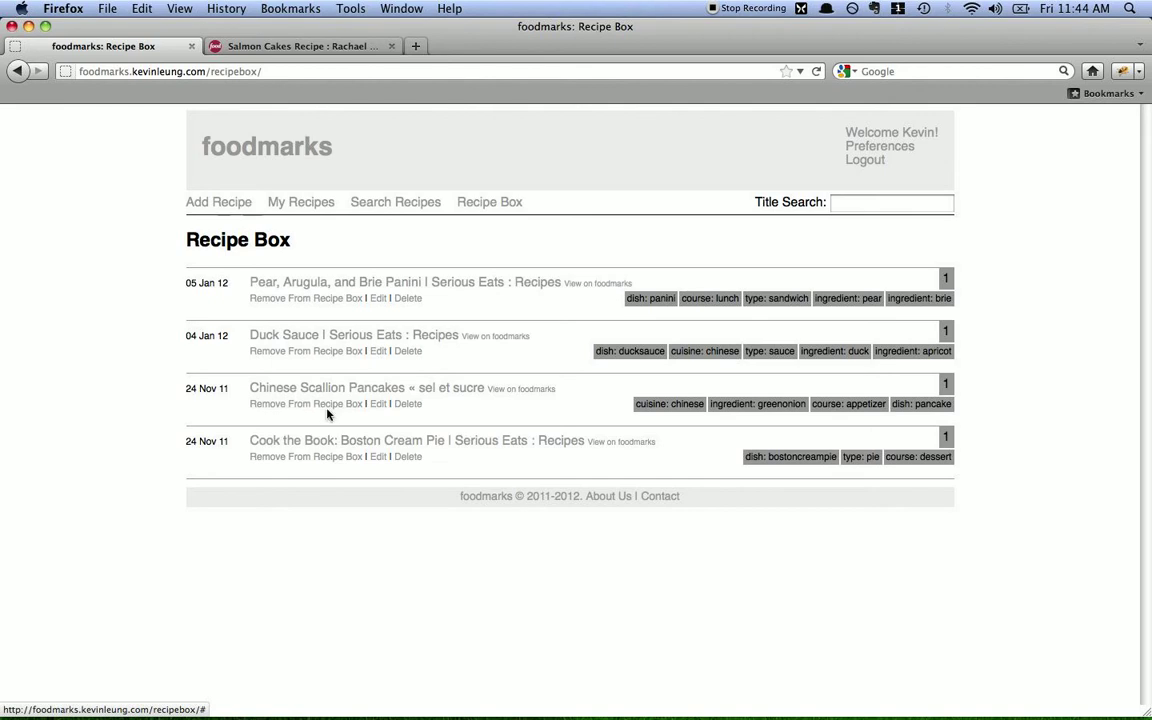
# Remove the Duck Sauce and the Pear, Arugula, and Brie Panini recipes from the recipe box and reload its page
pyautogui.click(300, 351)
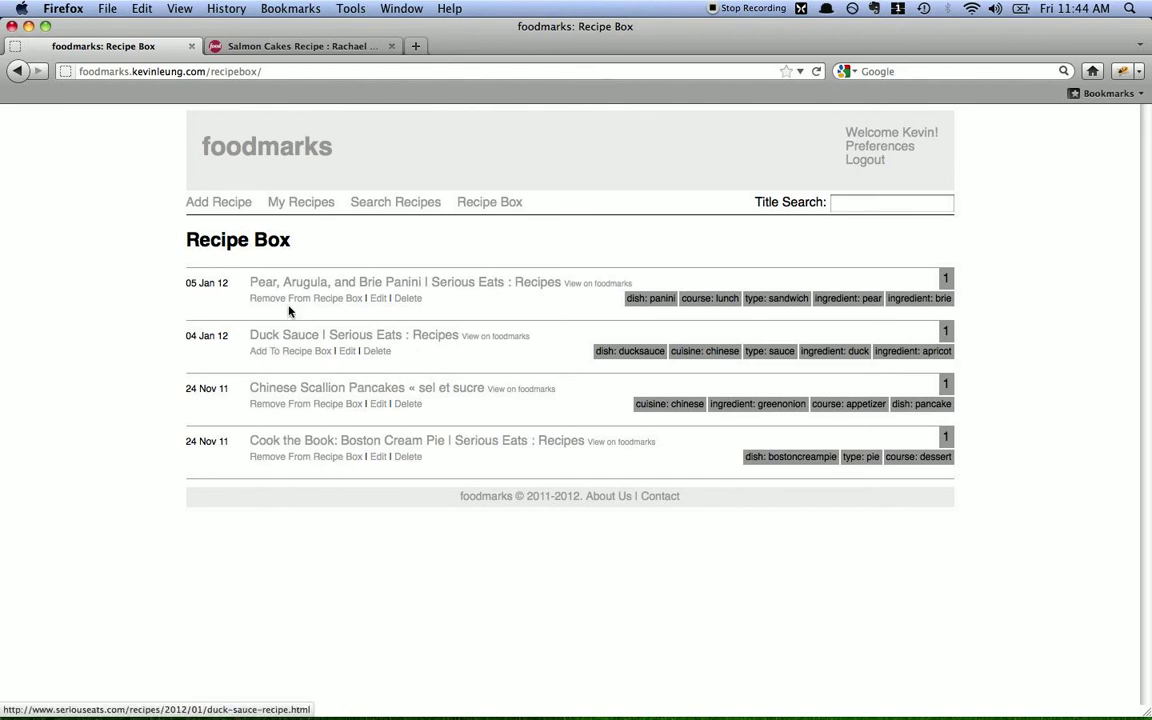
pyautogui.click(295, 298)
pyautogui.click(490, 202)
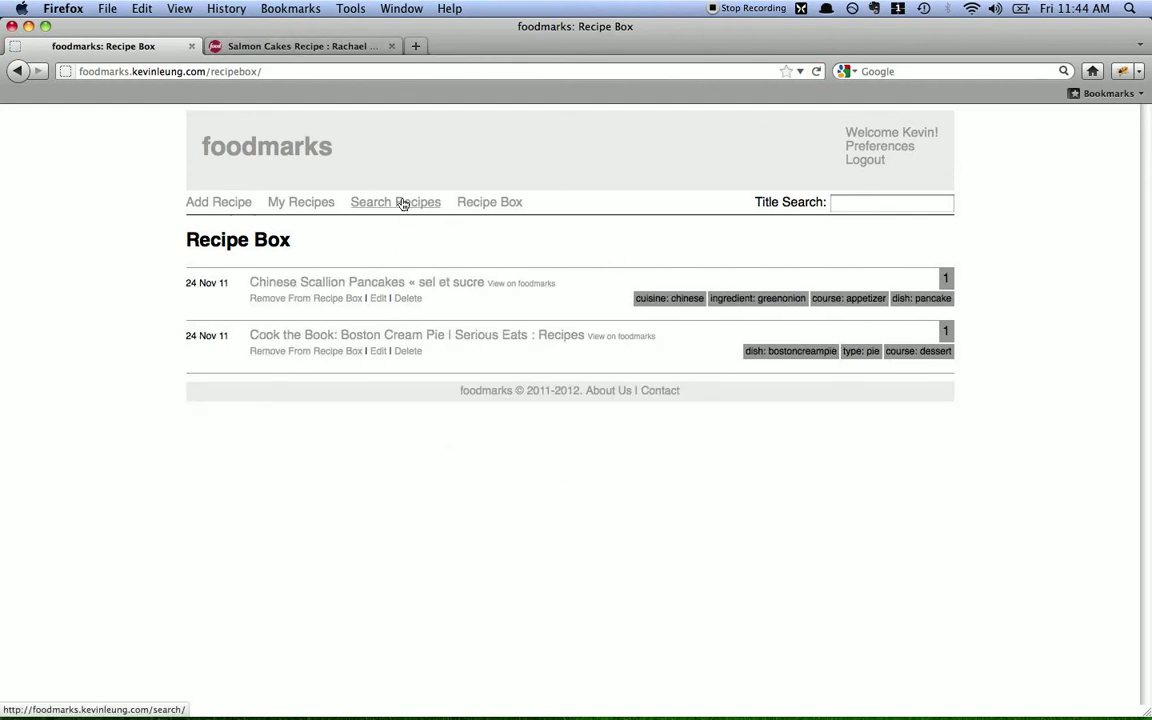
# Place the "save to foodmarks" link from the foodmarks home page on the browser's bookmarks bar
pyautogui.click(314, 46)
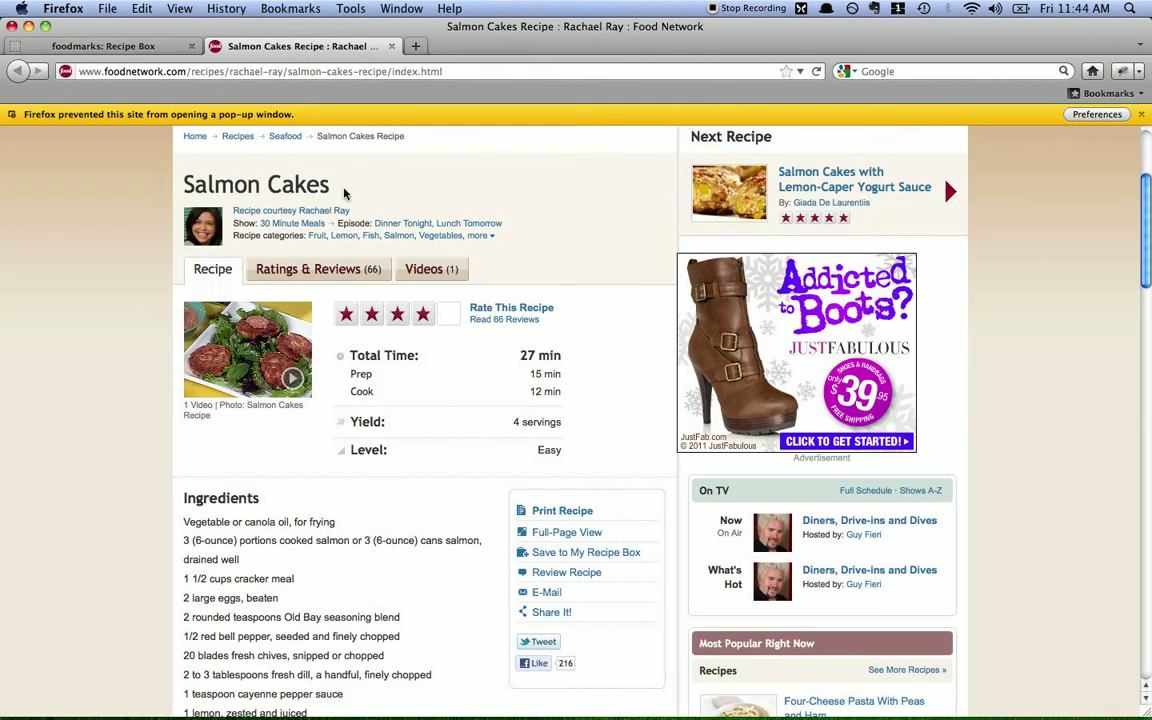
pyautogui.click(52, 47)
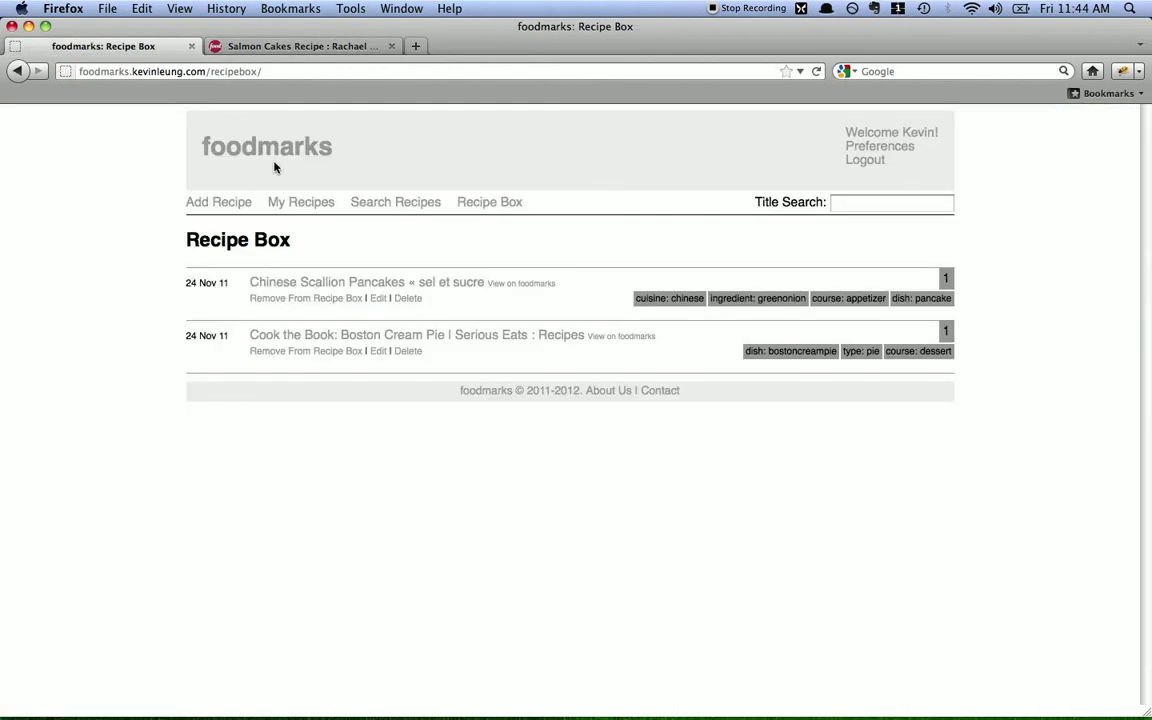
pyautogui.click(277, 147)
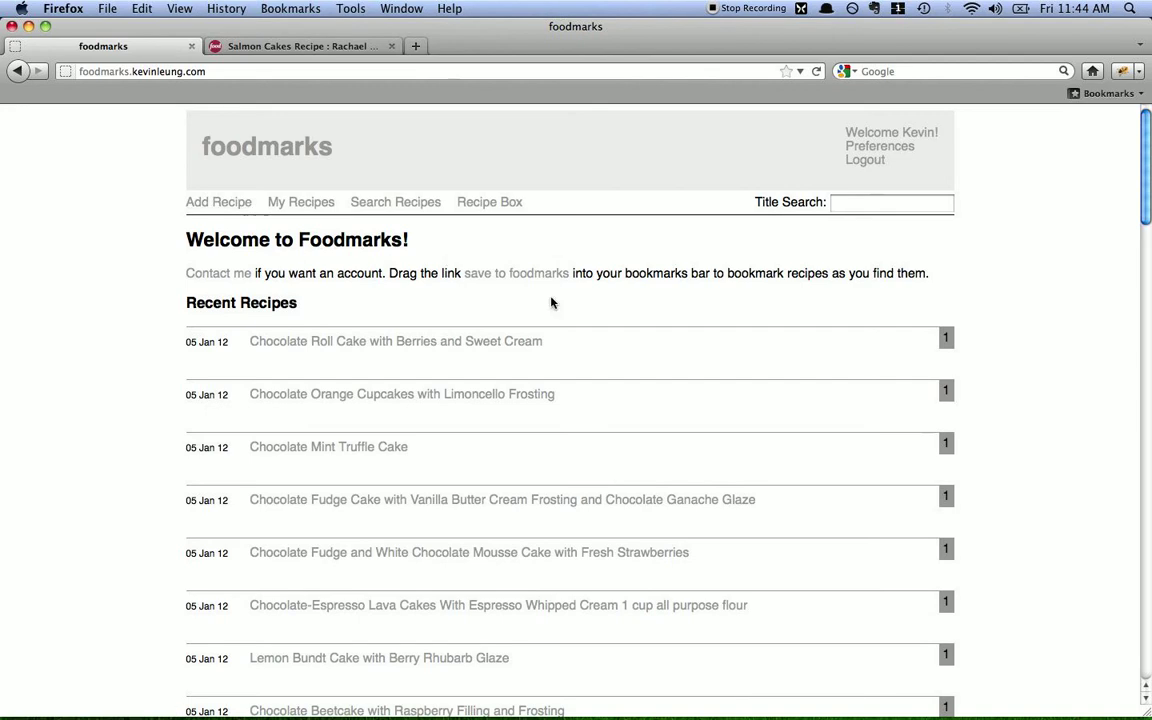
pyautogui.moveTo(496, 273); pyautogui.dragTo(219, 86)
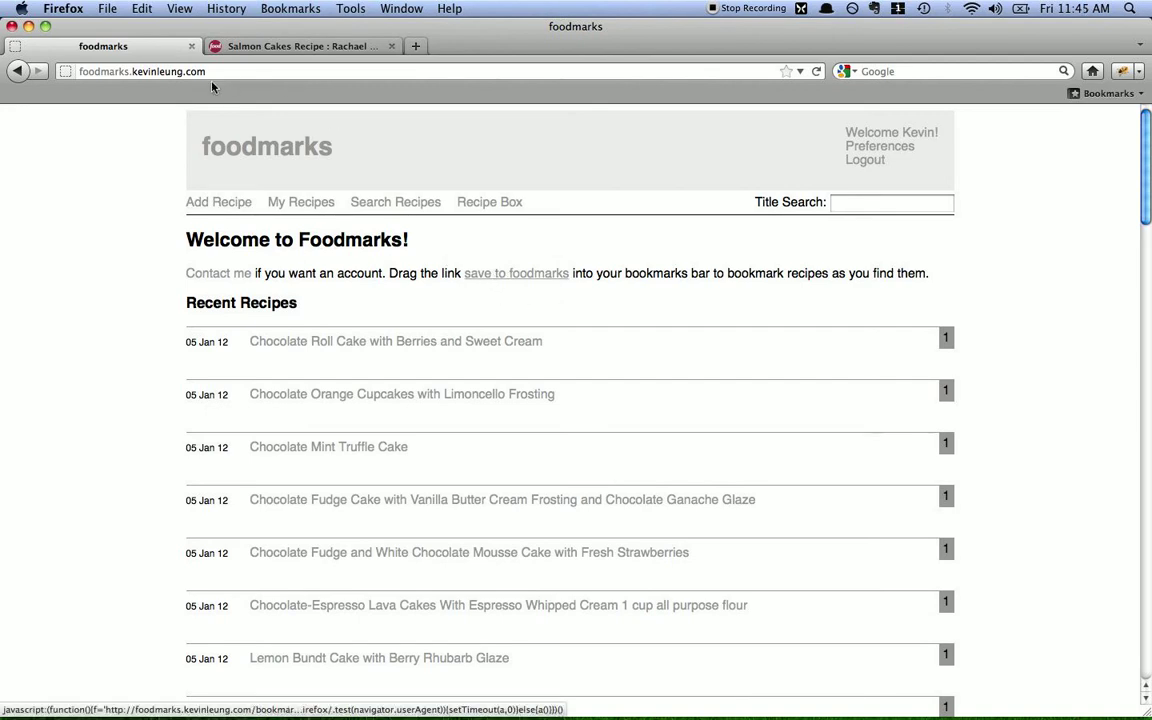
pyautogui.moveTo(490, 272); pyautogui.dragTo(150, 95)
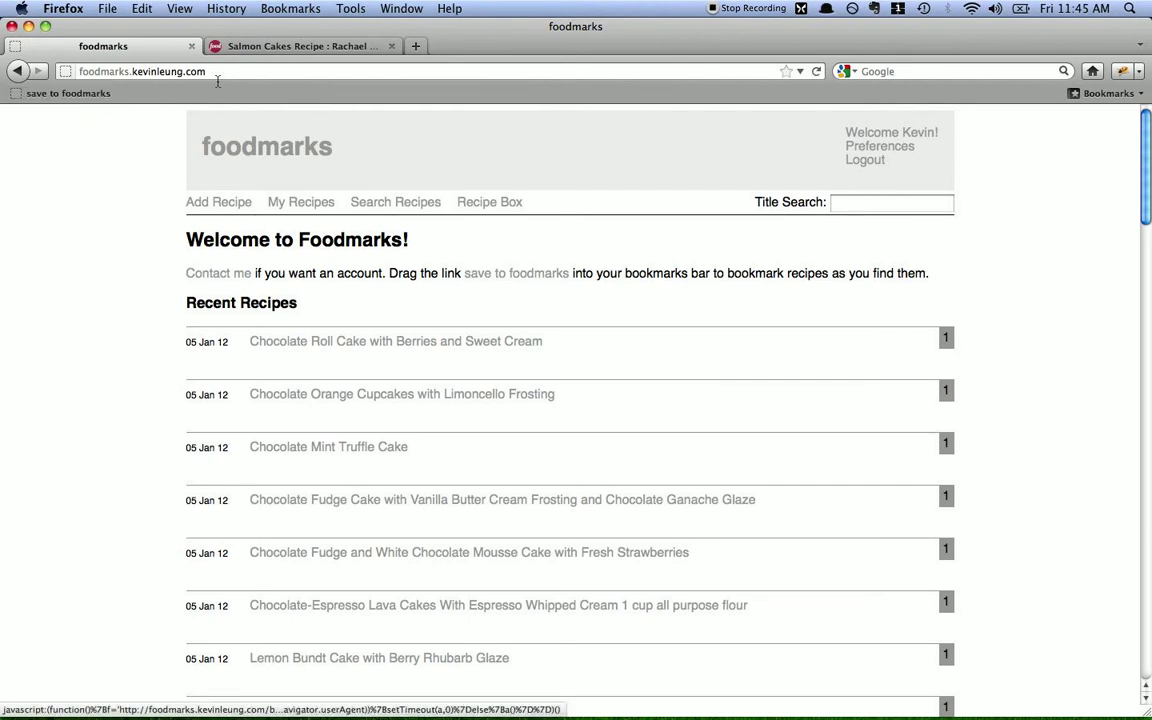
# Launch the save to foodmarks bookmarklet on the Salmon Cakes recipe page, then move up and enlarge its pop-up window
pyautogui.click(280, 50)
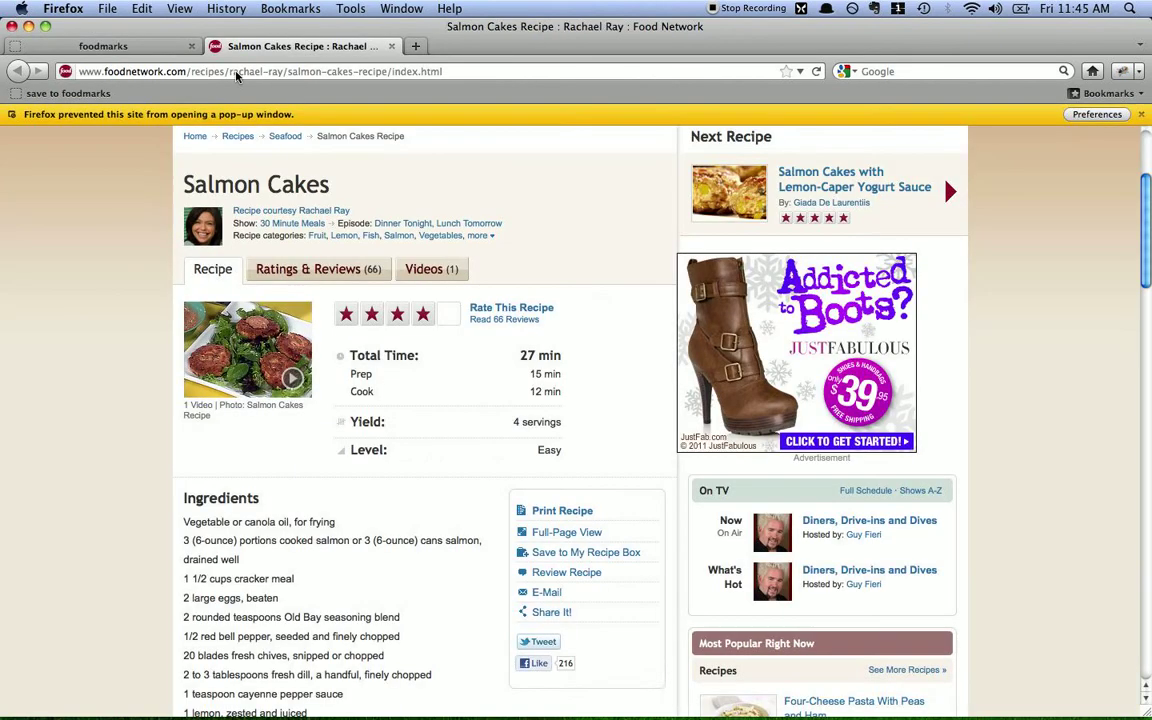
pyautogui.click(96, 100)
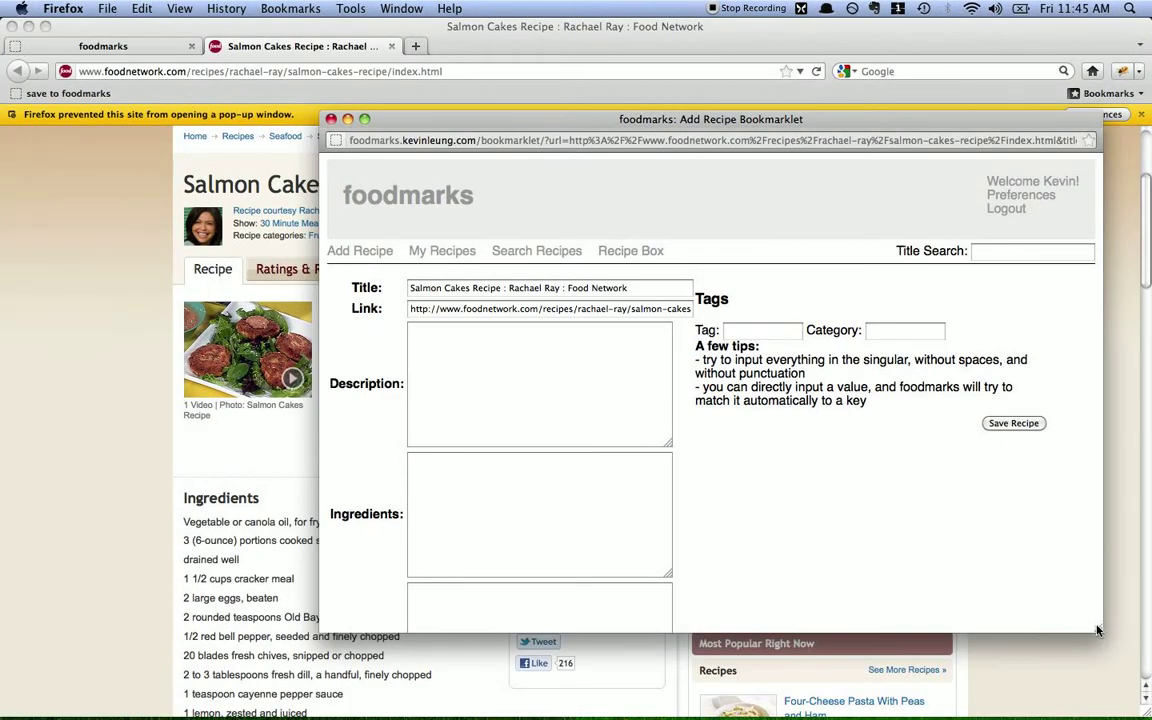
pyautogui.moveTo(1087, 627); pyautogui.dragTo(1102, 712)
pyautogui.moveTo(769, 112); pyautogui.dragTo(756, 19)
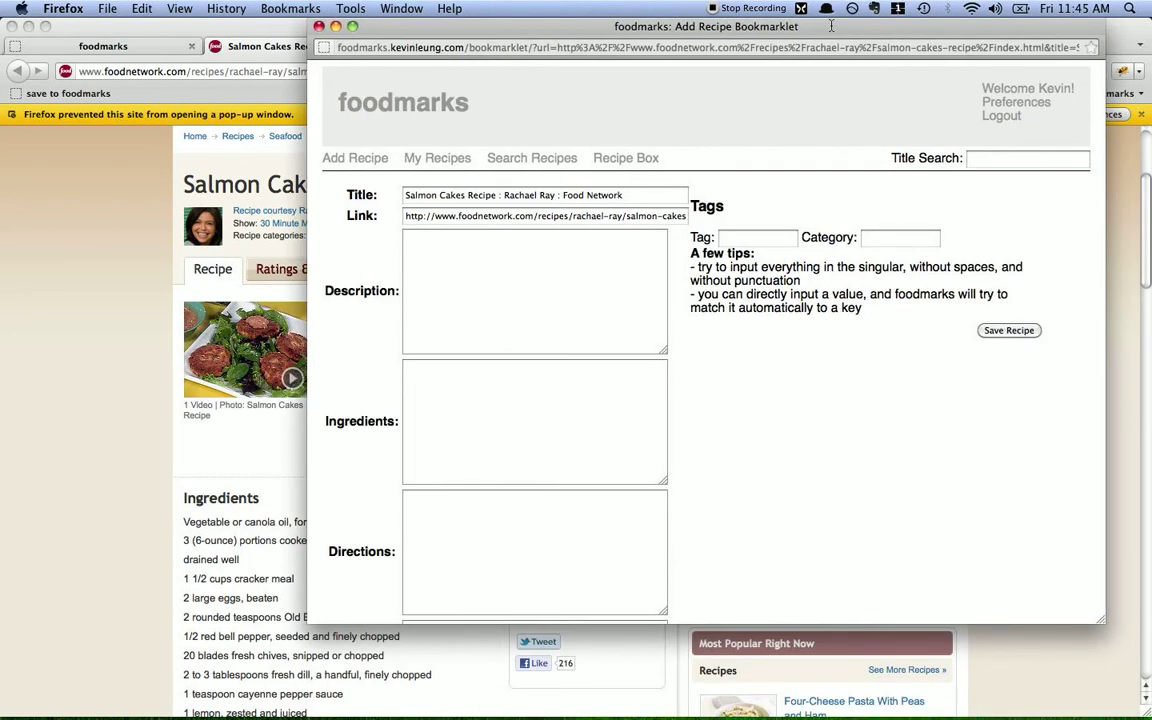
# Tag the Salmon Cakes recipe with ingredient salmon, type cake, course appetizer and type seafood
pyautogui.click(770, 240)
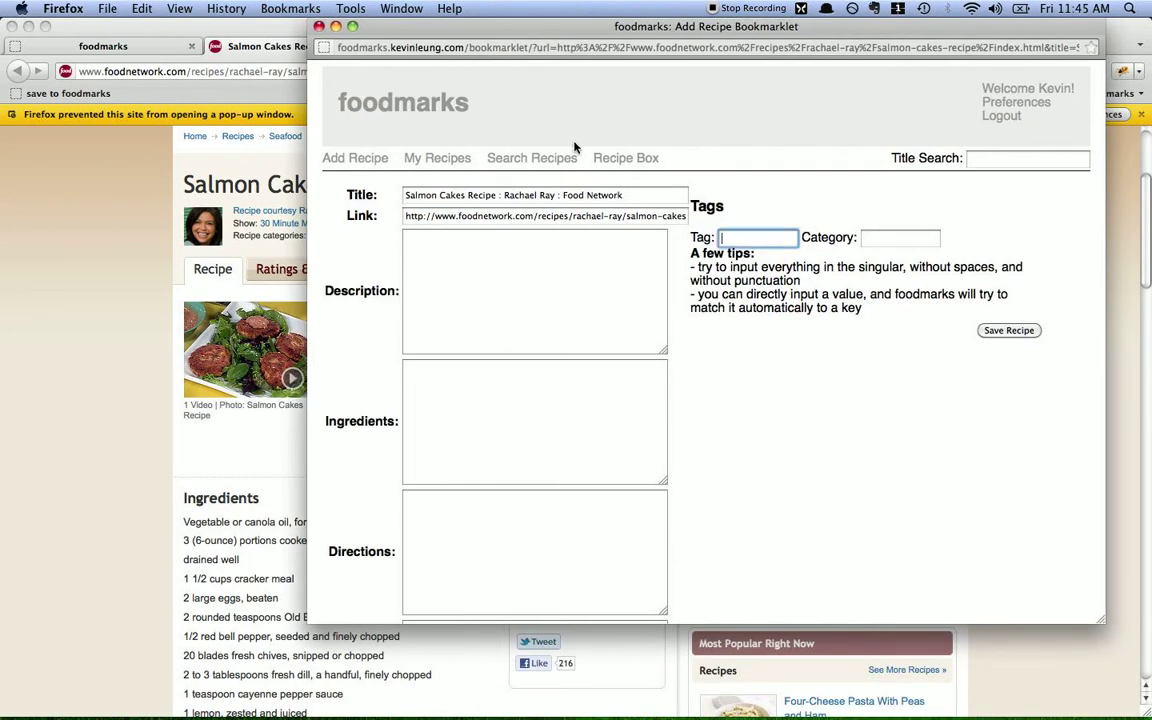
pyautogui.write('salmon')
pyautogui.press('Return')
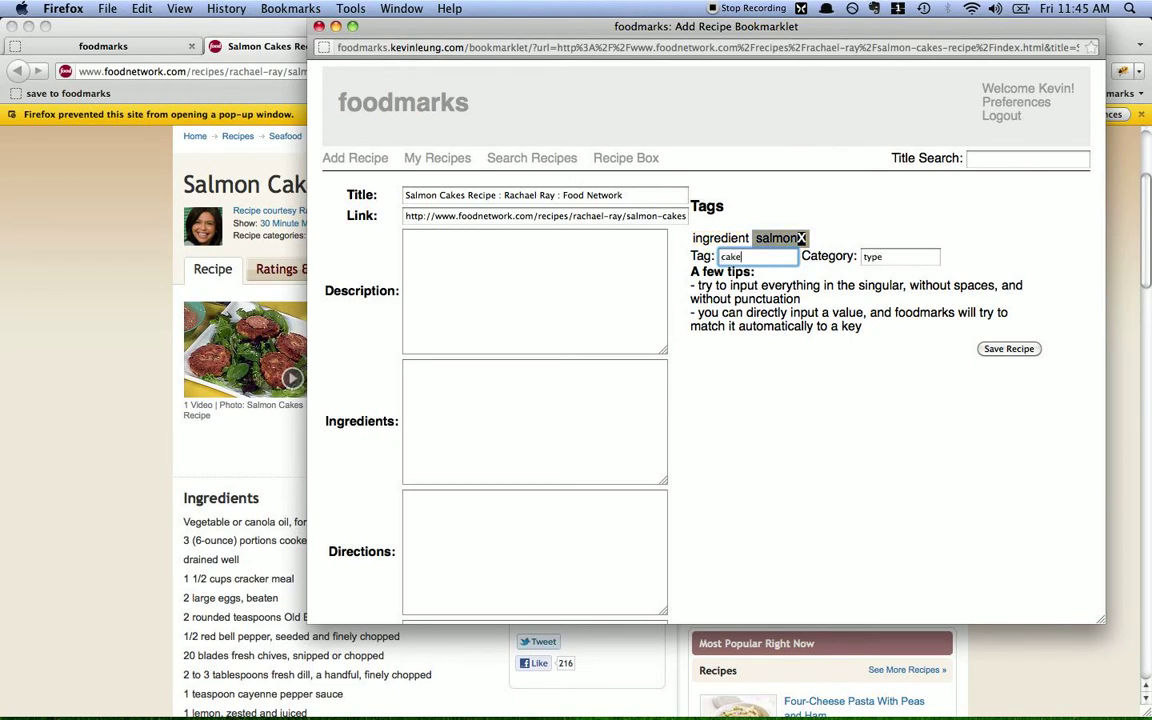
pyautogui.press('Return')
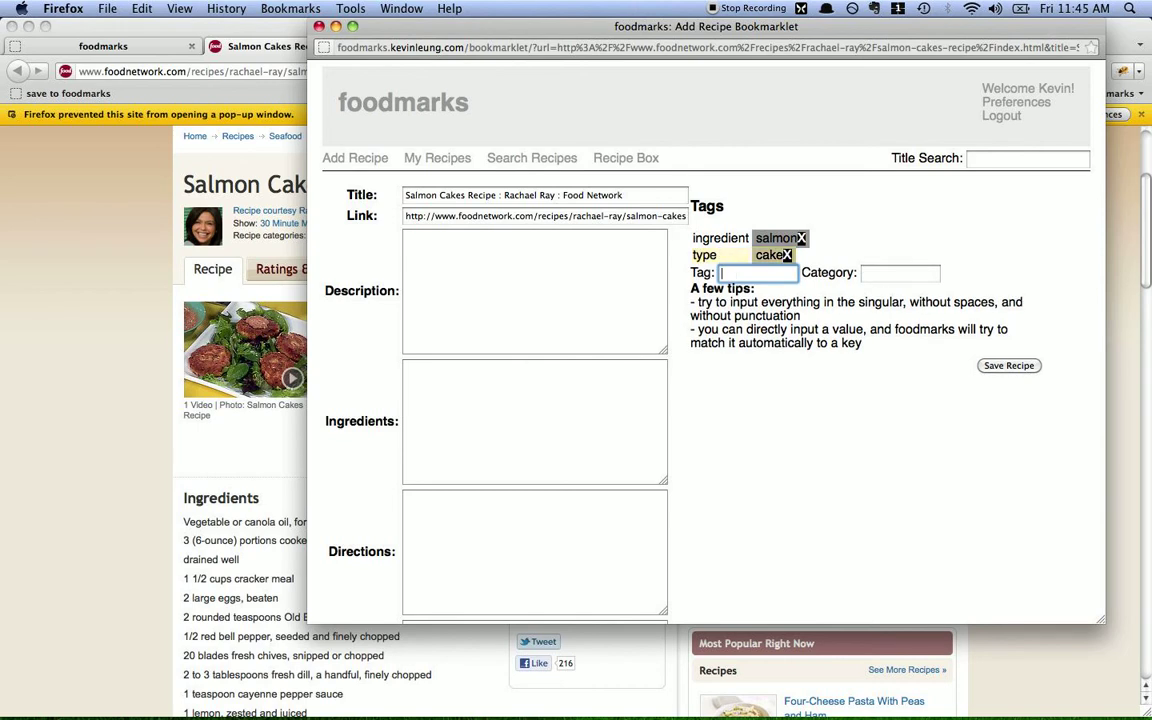
pyautogui.press('Return')
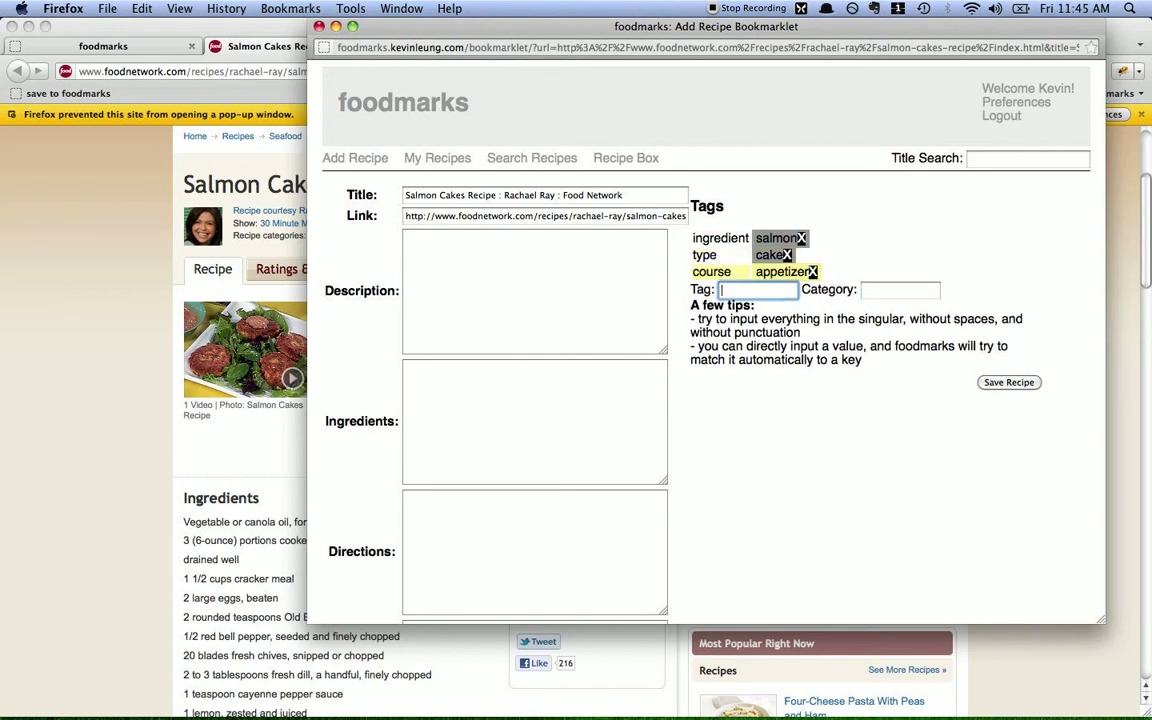
pyautogui.write('seaf')
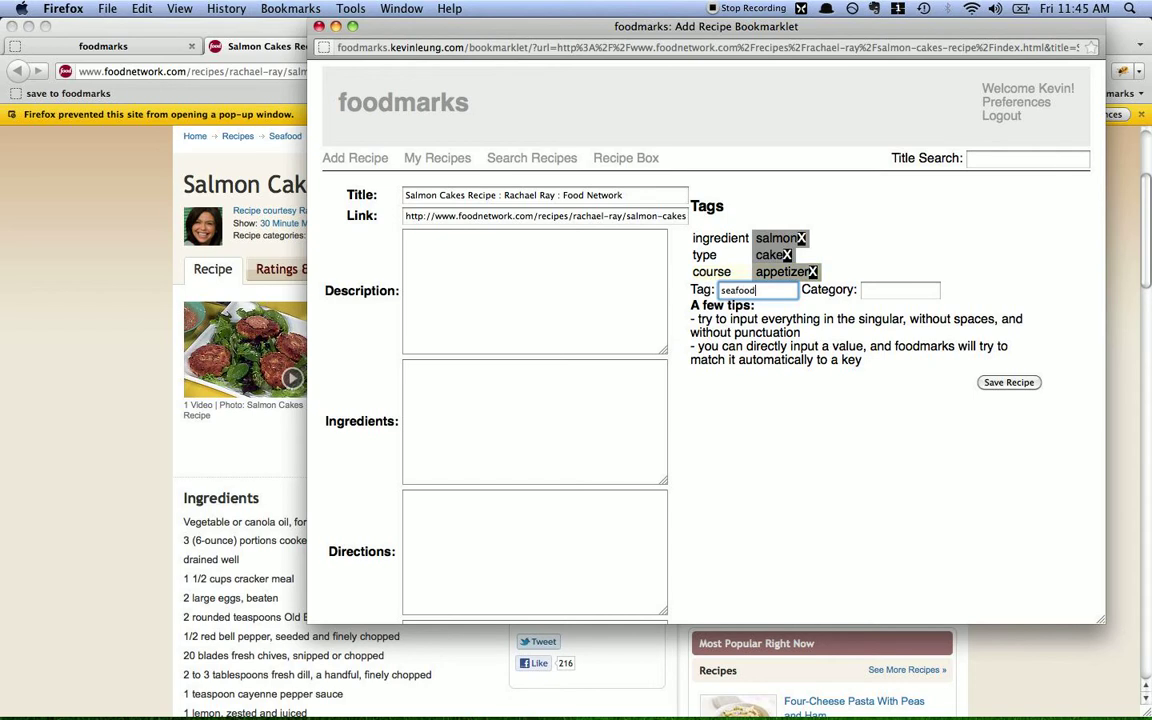
pyautogui.write('ood')
pyautogui.press('Return')
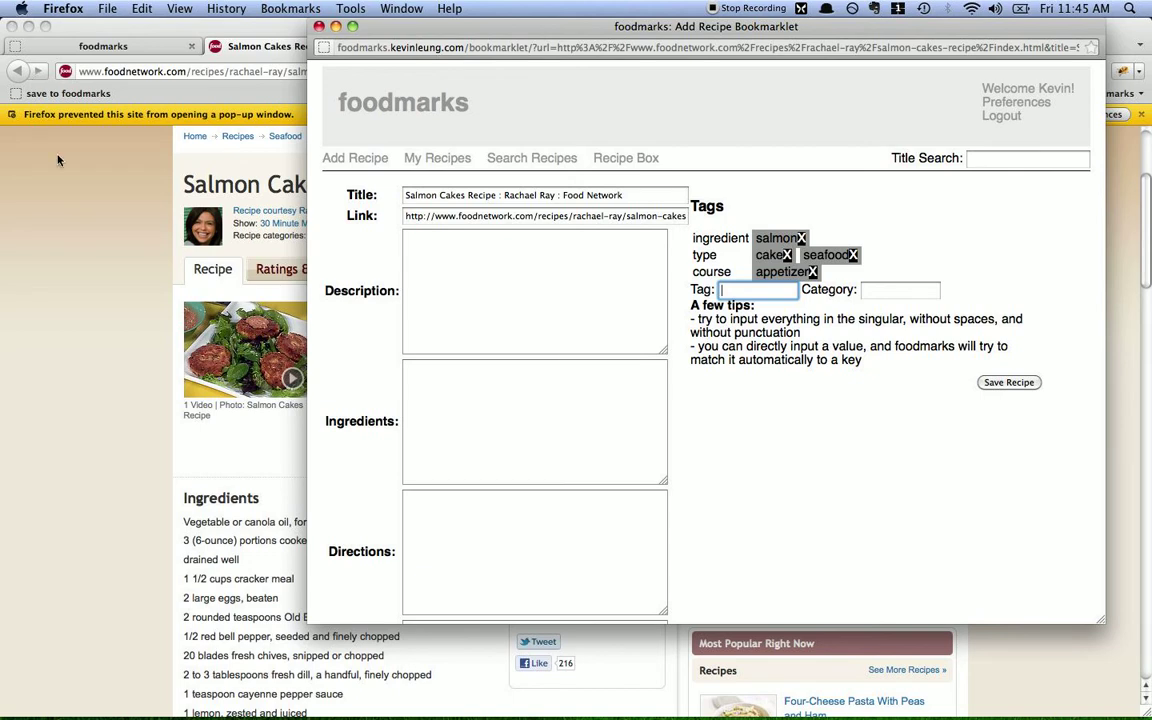
# Examine the available tags and their categories on the foodmarks Search Recipes page
pyautogui.click(103, 186)
pyautogui.click(103, 46)
pyautogui.click(428, 204)
pyautogui.scroll(-5, 374, 400)
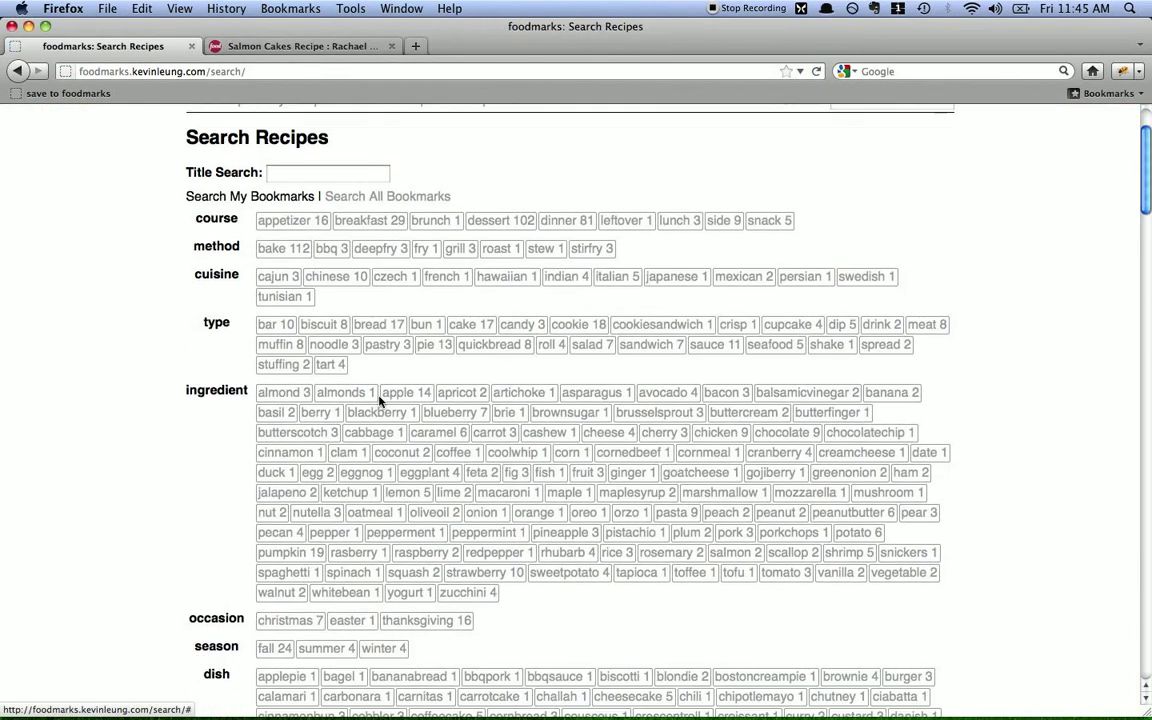
pyautogui.scroll(-4, 369, 433)
pyautogui.scroll(10, 373, 432)
# Return to the bookmarklet window, add the tag salmoncake in the category dish, and save the recipe
pyautogui.press('F9')
pyautogui.press('F9')
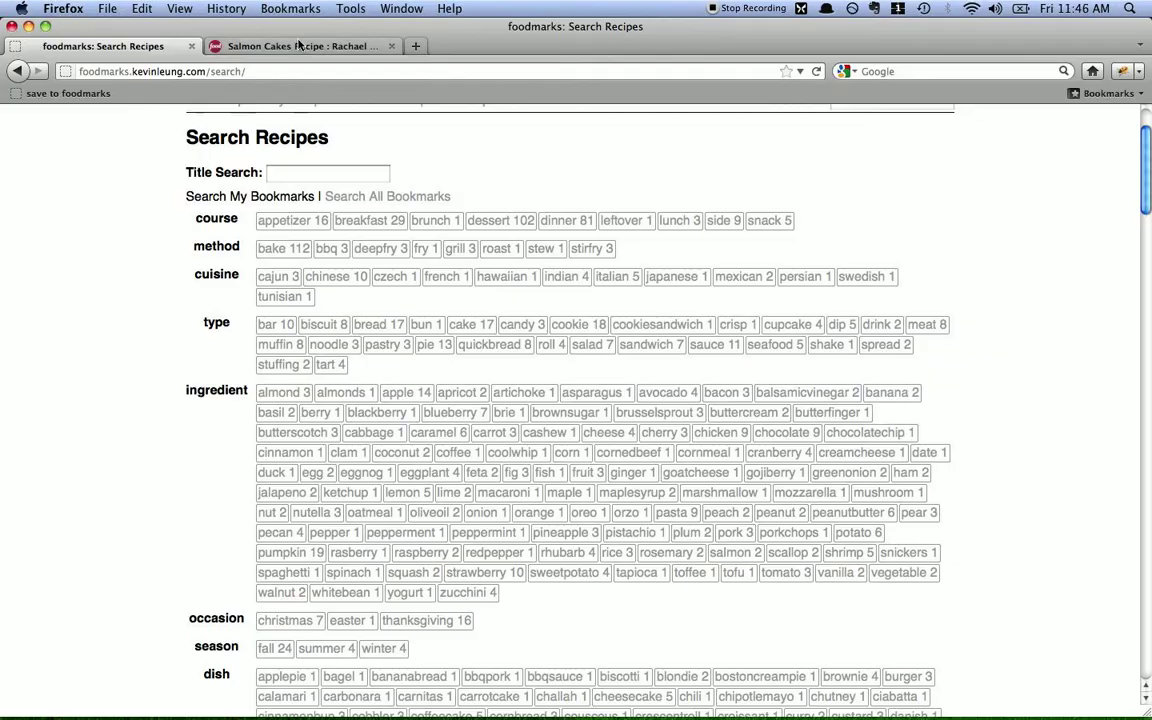
pyautogui.hotkey('ctrl', 'Tab')
pyautogui.press('F9')
pyautogui.click(1035, 278)
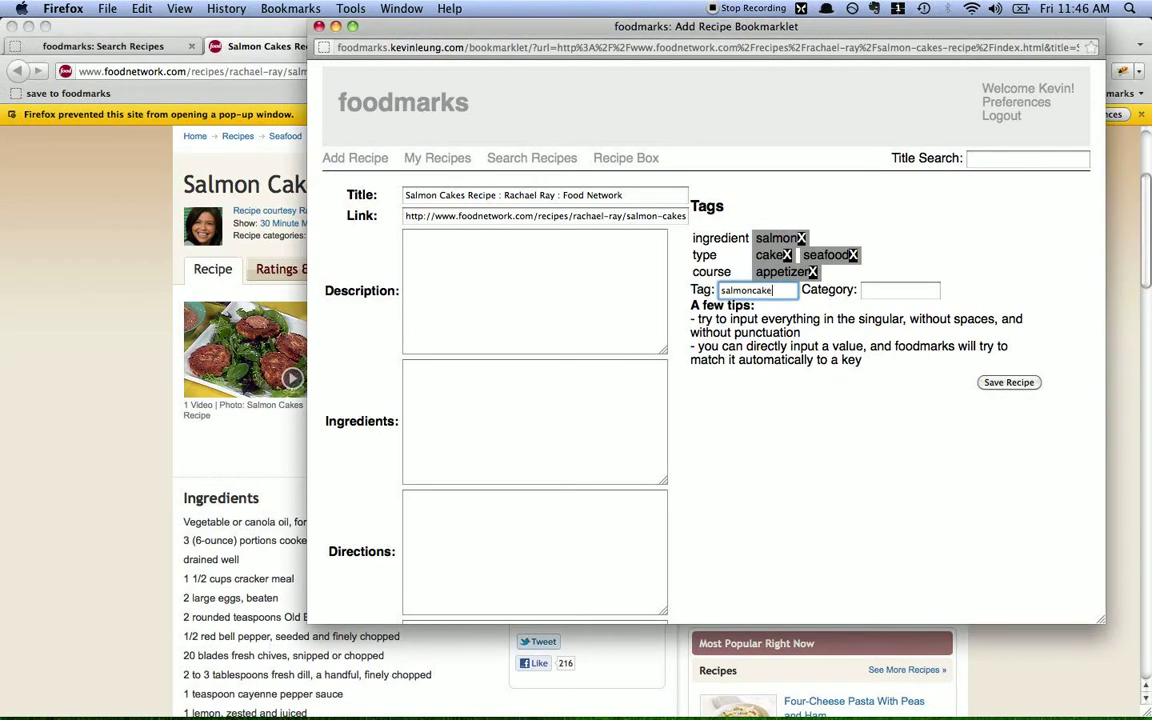
pyautogui.click(900, 290)
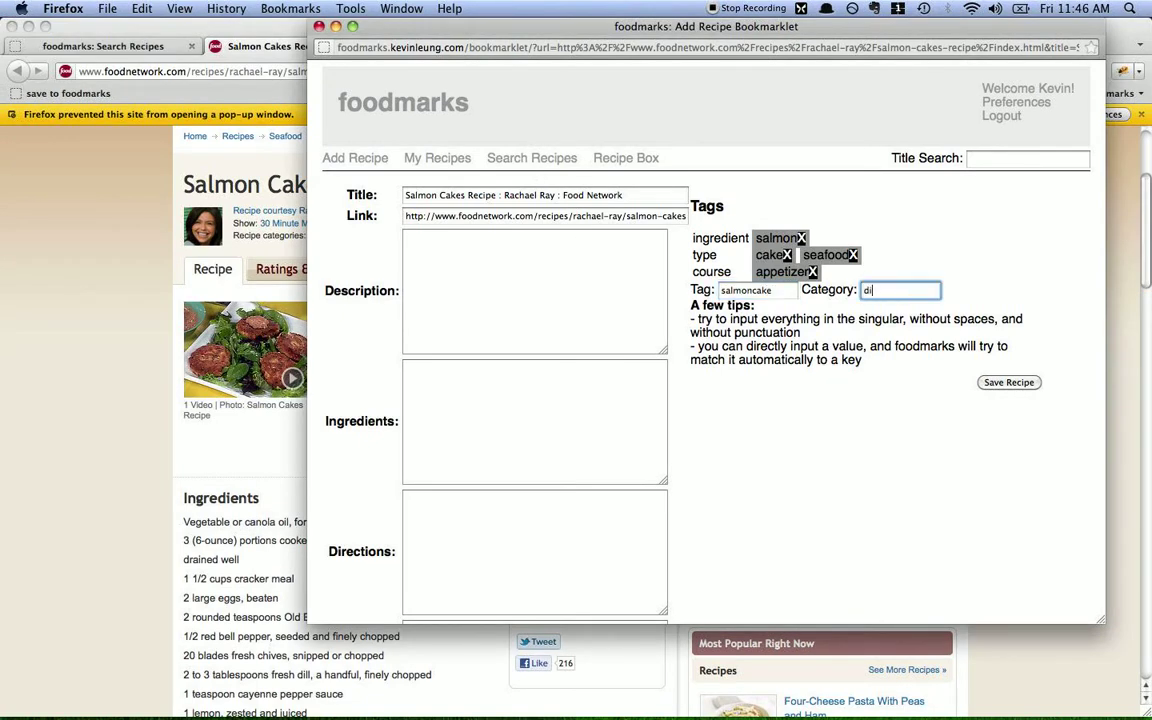
pyautogui.write('dish')
pyautogui.press('Return')
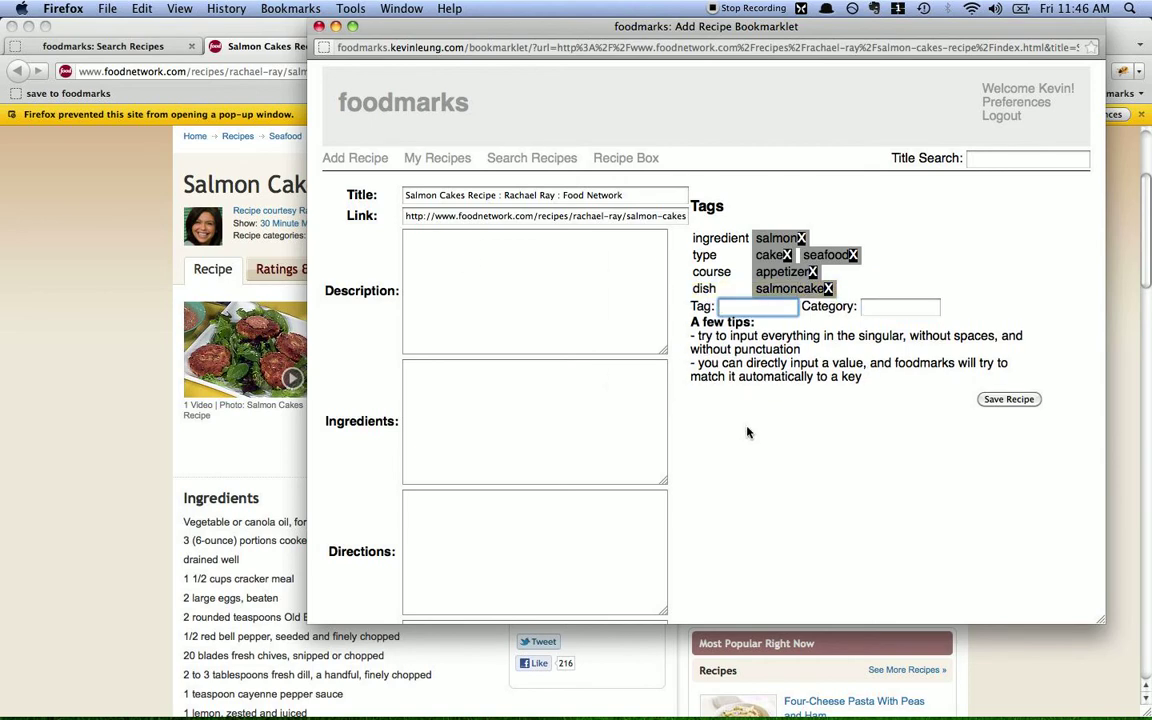
pyautogui.click(1008, 399)
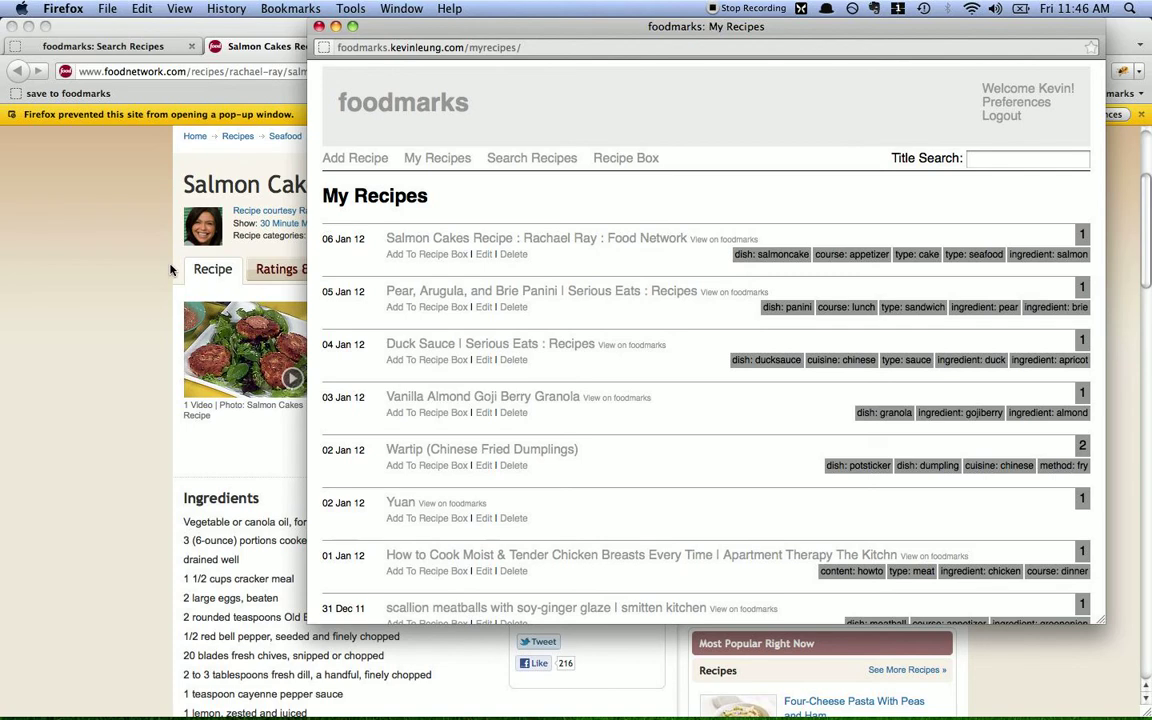
# Narrow the main browser window and bring the Word document with the Best Blueberry Muffins recipe up beside it
pyautogui.click(128, 245)
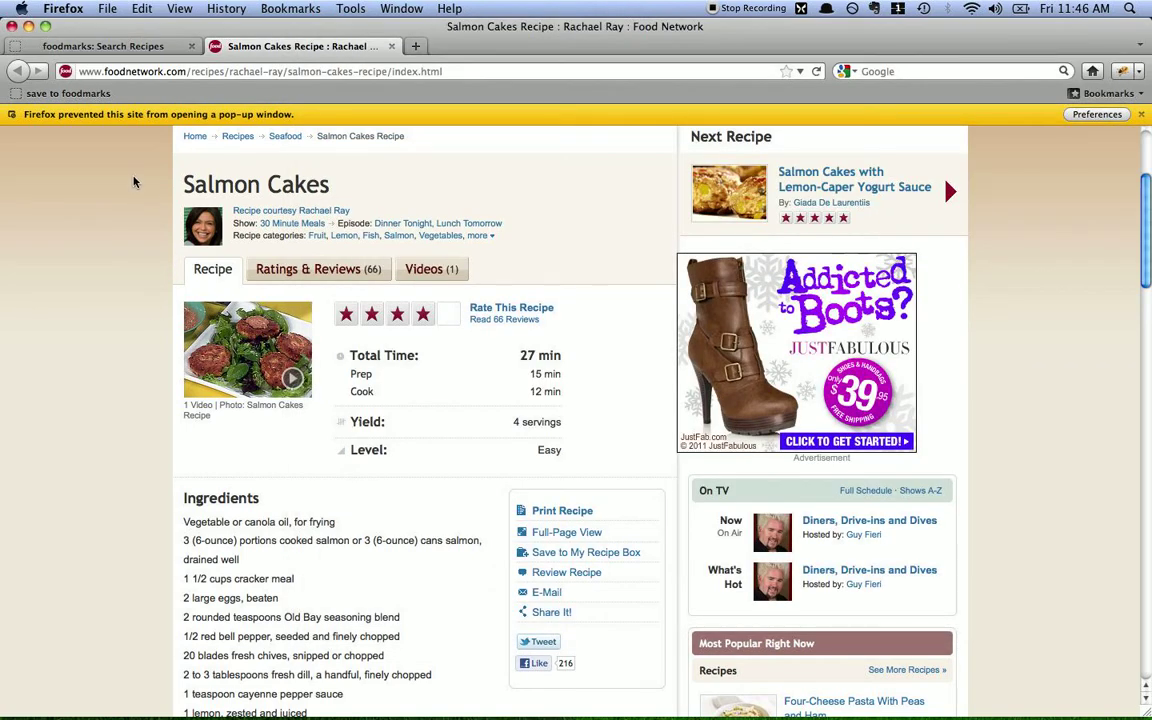
pyautogui.press('F9')
pyautogui.click(456, 432)
pyautogui.press('F10')
pyautogui.press('F10')
pyautogui.click(997, 624)
pyautogui.moveTo(1145, 710); pyautogui.dragTo(937, 712)
pyautogui.press('F9')
pyautogui.click(510, 330)
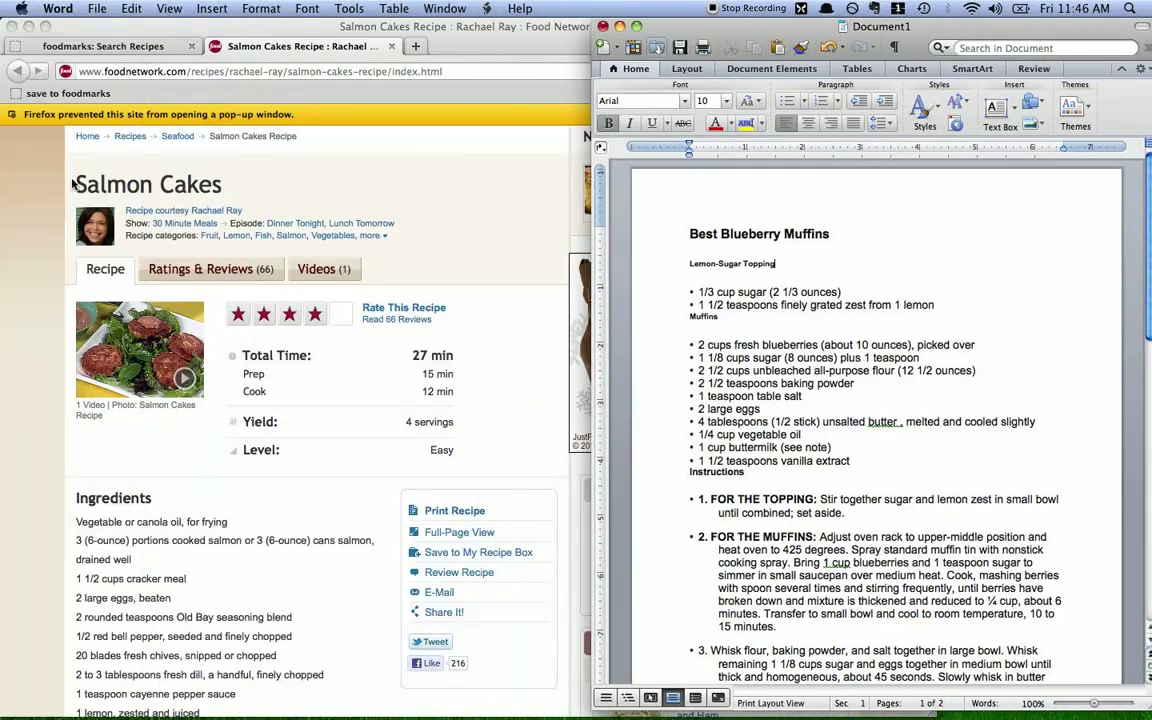
# Open the foodmarks Add Recipe page and copy the title Best Blueberry Muffins from the Word document into the recipe's title
pyautogui.click(51, 187)
pyautogui.hotkey('ctrl', 'Tab')
pyautogui.click(116, 211)
pyautogui.click(950, 316)
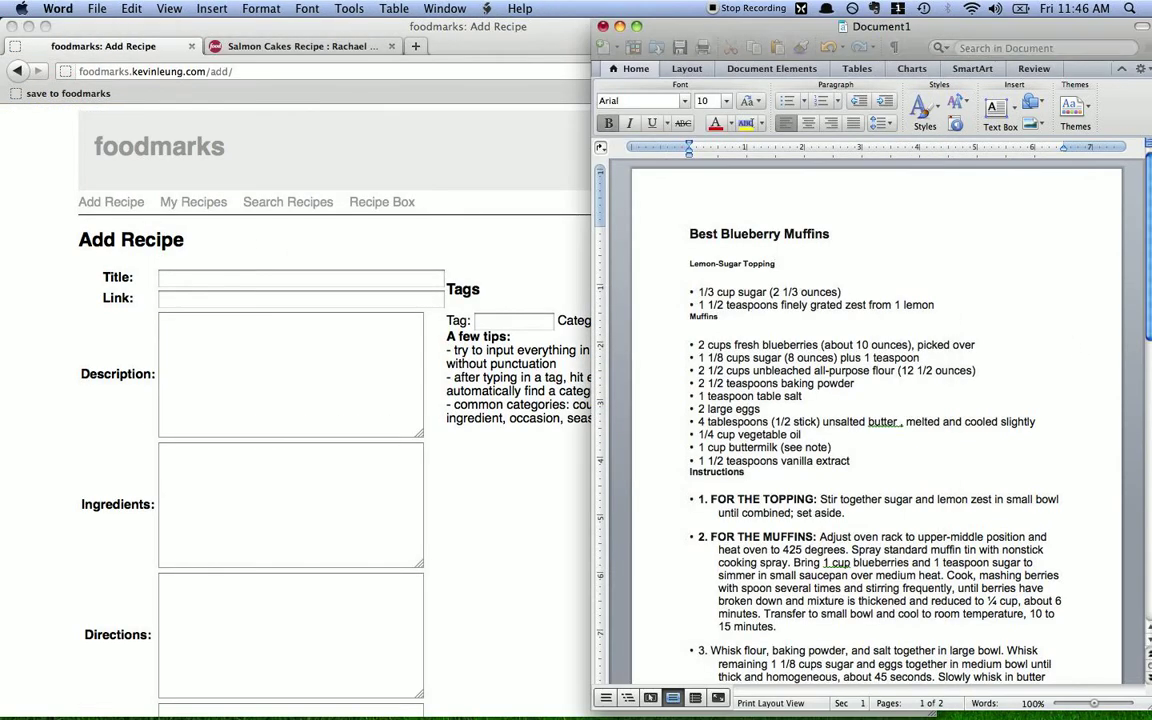
pyautogui.tripleClick(760, 234)
pyautogui.press('super+c')
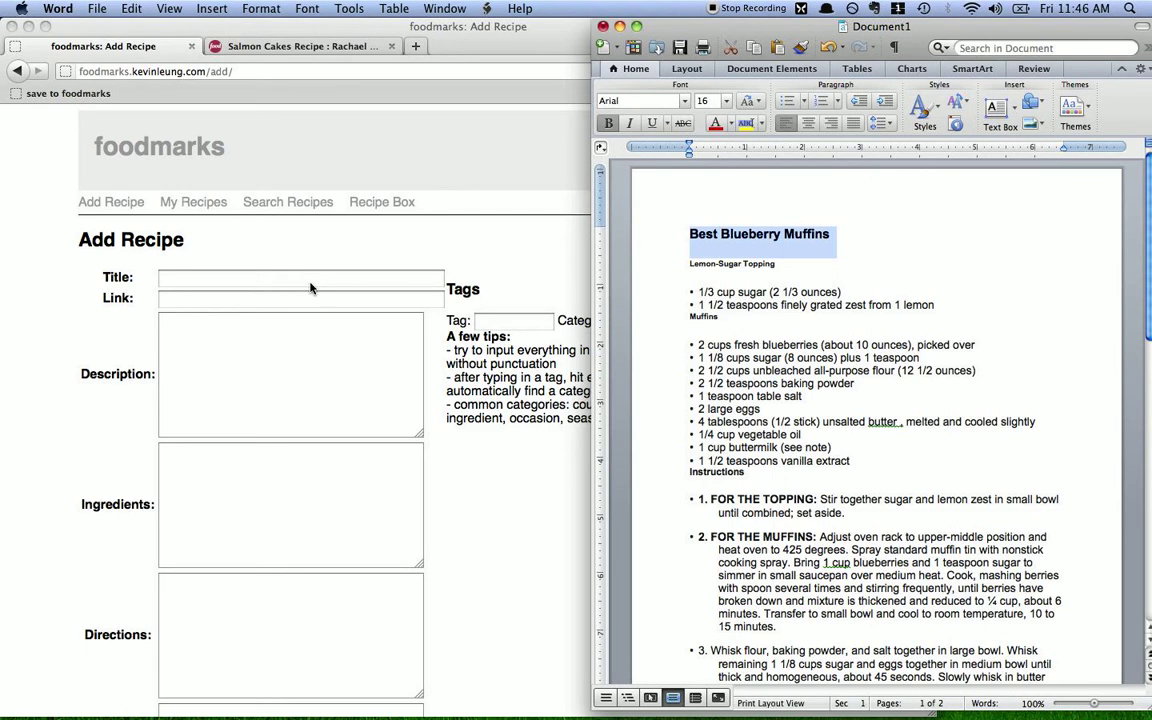
pyautogui.click(310, 288)
pyautogui.press('super+v')
# Copy the lemon-sugar topping and muffin ingredient lists from the Word document into the recipe's ingredients
pyautogui.press('super+Tab')
pyautogui.moveTo(689, 263); pyautogui.dragTo(850, 461)
pyautogui.press('super+c')
pyautogui.press('super+Tab')
pyautogui.click(252, 481)
pyautogui.press('super+v')
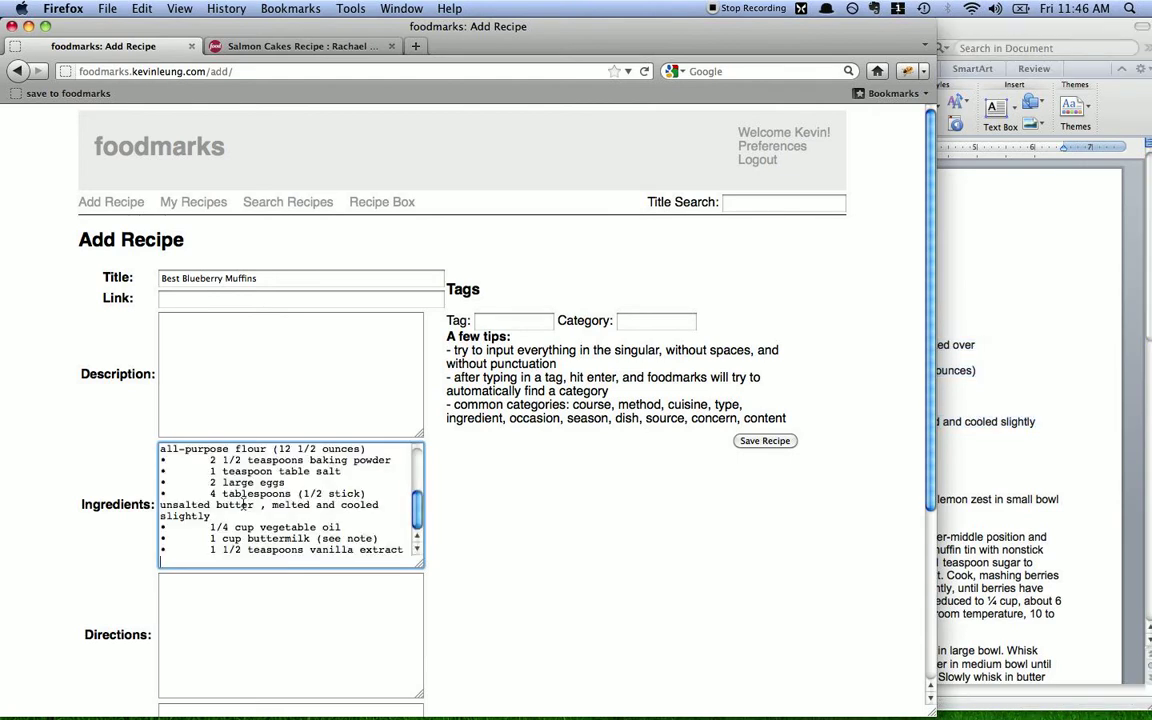
# Remove the bullets from the two Lemon-Sugar Topping ingredients and insert a blank line below that heading
pyautogui.scroll(5, 304, 507)
pyautogui.click(211, 459)
pyautogui.press('BackSpace')
pyautogui.press('BackSpace')
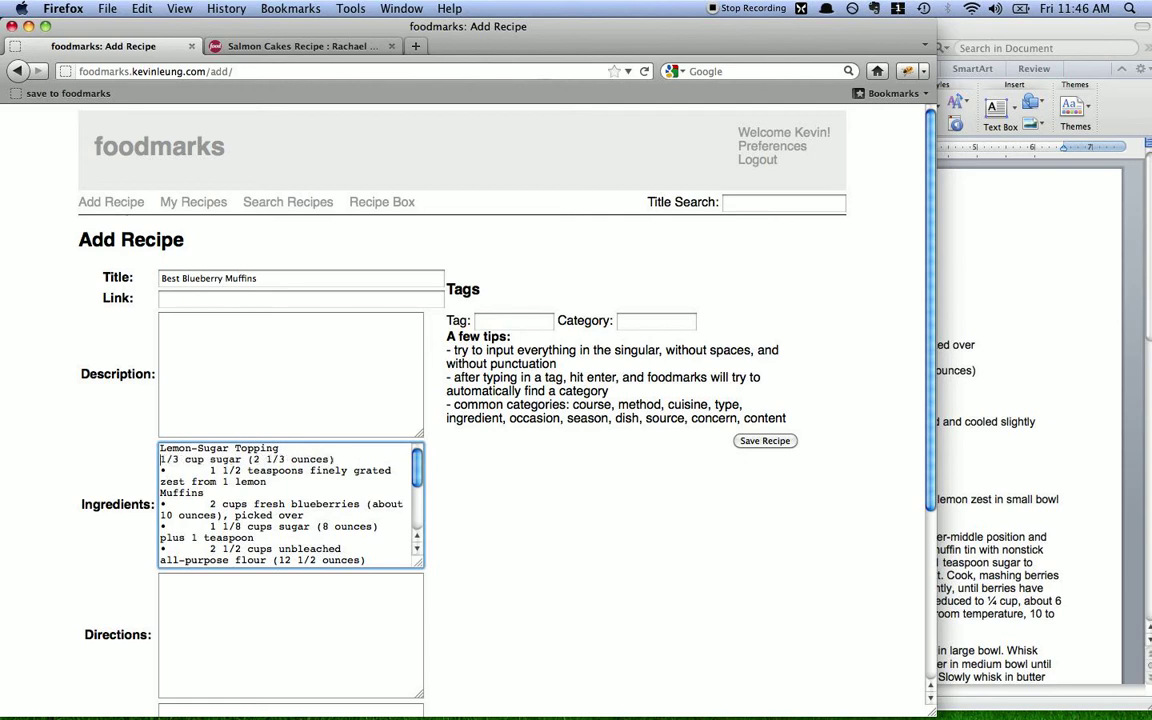
pyautogui.press('Return')
pyautogui.press('Delete')
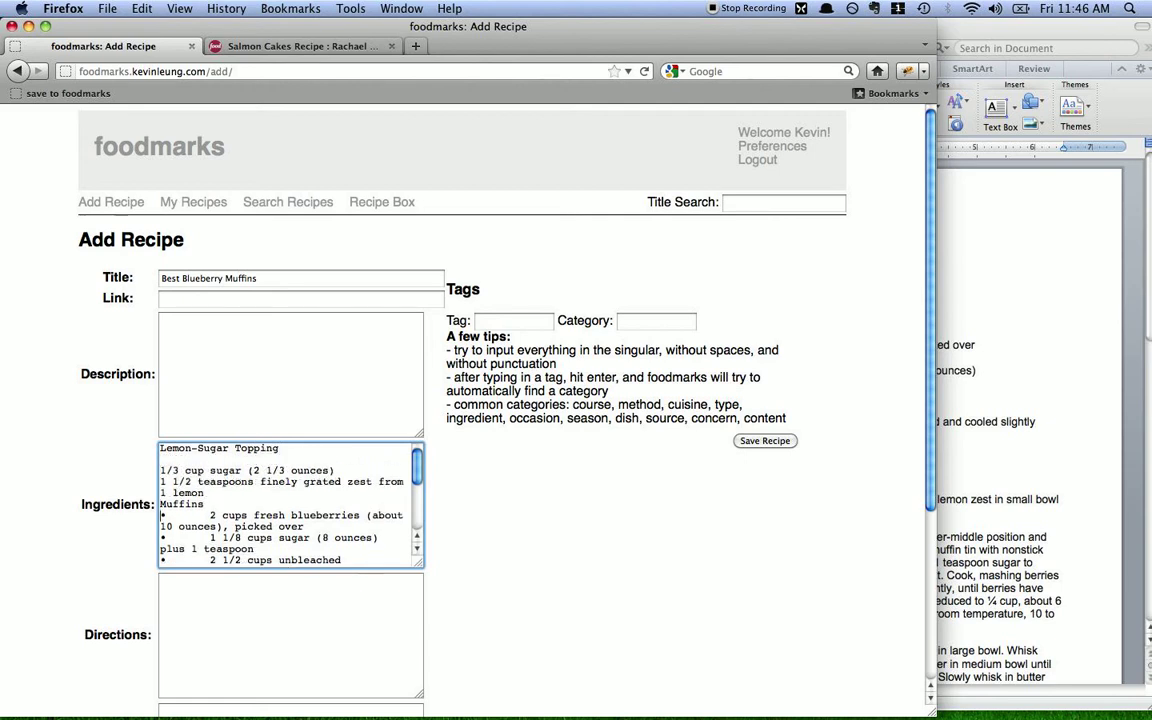
# Set off the Muffins heading with blank lines above and below, and remove the bullets from the blueberries and sugar ingredients
pyautogui.press('Return')
pyautogui.press('Down')
pyautogui.press('Delete')
pyautogui.press('Delete')
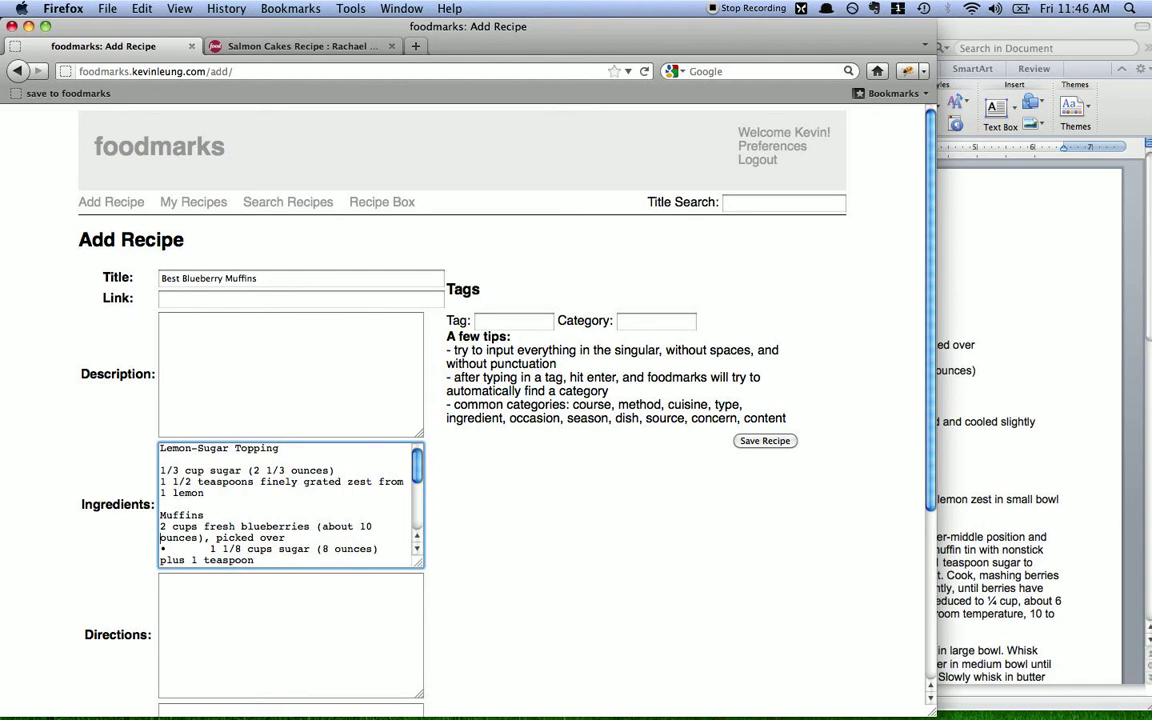
pyautogui.press('Delete')
pyautogui.press('Up')
pyautogui.press('Up')
pyautogui.press('Return')
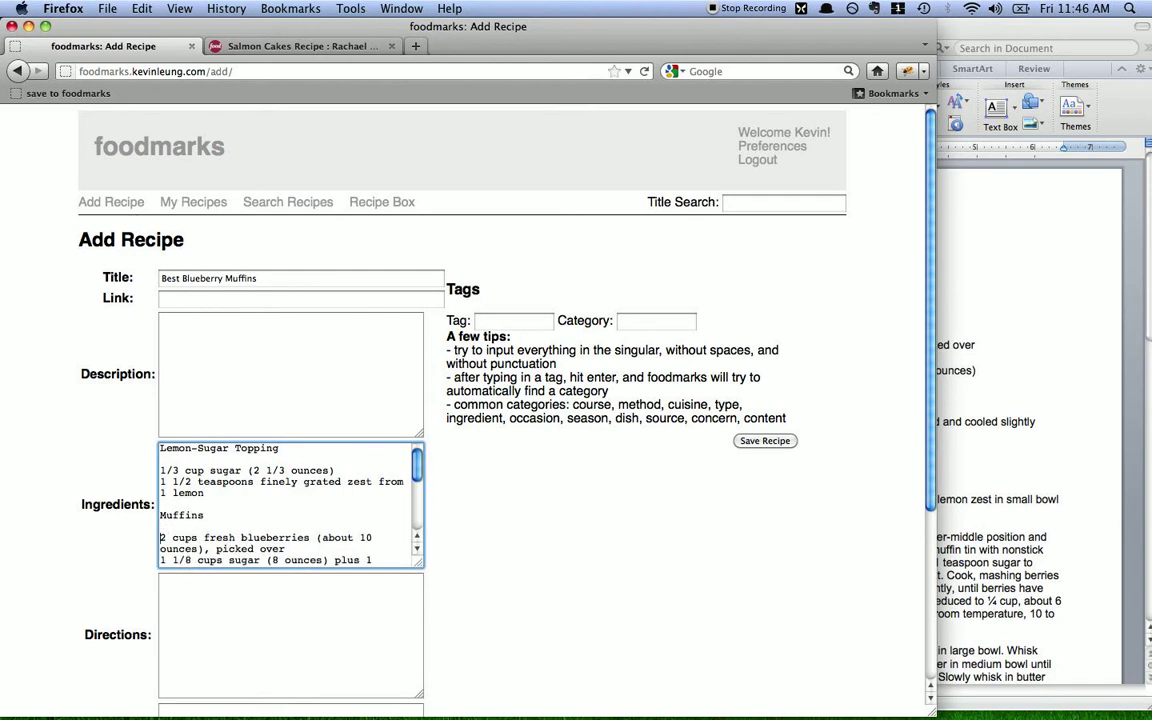
# Remove the bullets from the remaining muffin ingredients, from the all-purpose flour through the vanilla extract
pyautogui.press('Down')
pyautogui.press('Down')
pyautogui.press('Down')
pyautogui.press('Down')
pyautogui.press('Down')
pyautogui.press('Down')
pyautogui.press('Delete')
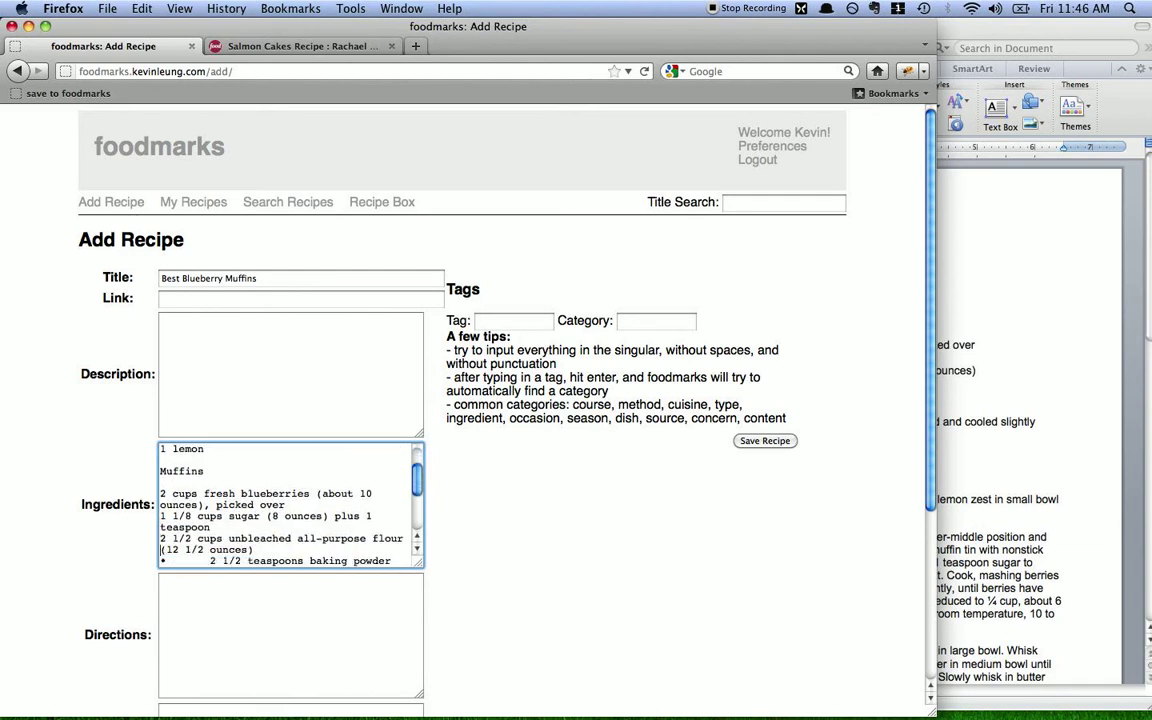
pyautogui.press('Delete')
pyautogui.press('Delete')
pyautogui.press('Down')
pyautogui.press('Down')
pyautogui.press('Down')
pyautogui.press('Delete')
pyautogui.press('Delete')
pyautogui.press('Delete')
pyautogui.press('Down')
pyautogui.press('Delete')
pyautogui.press('Delete')
pyautogui.press('Down')
pyautogui.press('Down')
pyautogui.press('Delete')
pyautogui.press('Delete')
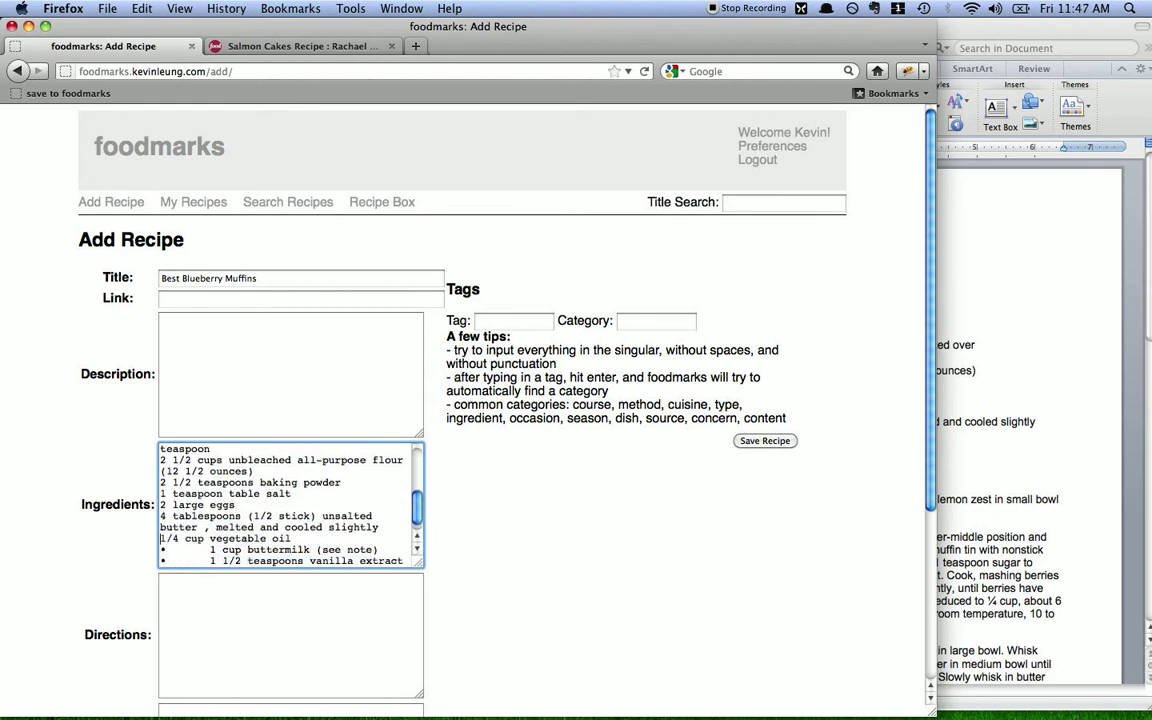
pyautogui.press('Down')
pyautogui.press('Delete')
pyautogui.press('Delete')
pyautogui.press('Delete')
pyautogui.press('Delete')
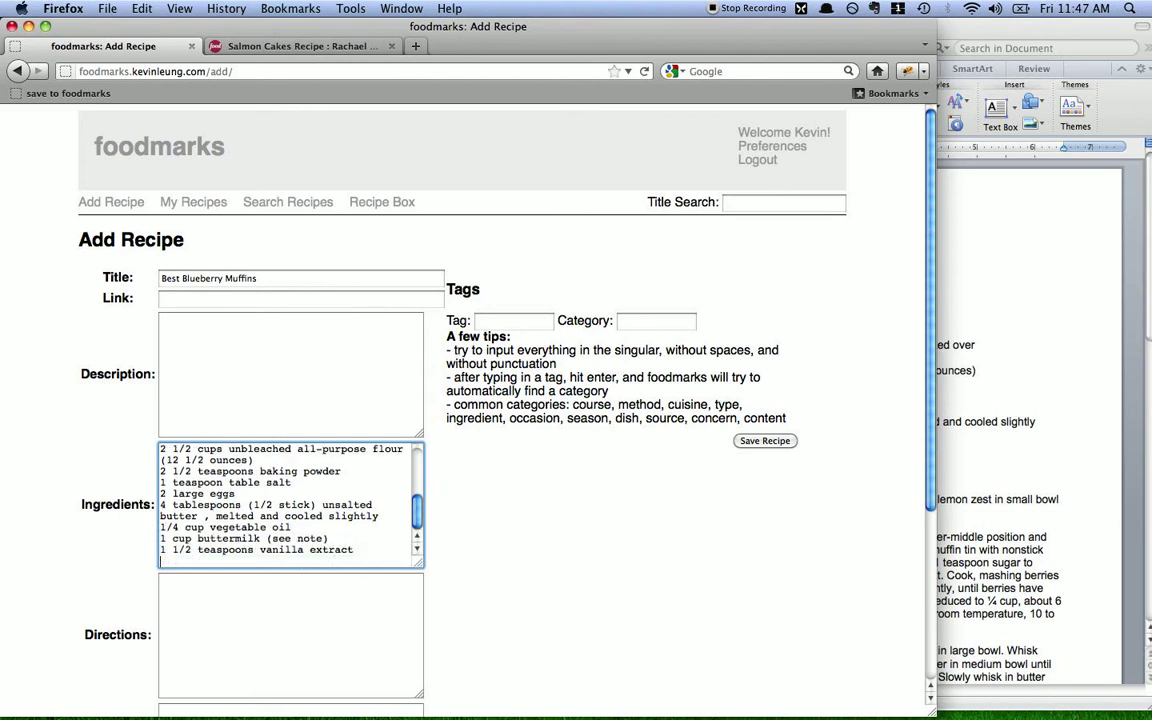
# Copy the numbered topping and muffin instructions from the Word document into the recipe's directions
pyautogui.click(960, 455)
pyautogui.moveTo(960, 455); pyautogui.dragTo(690, 291)
pyautogui.scroll(-10, 876, 420)
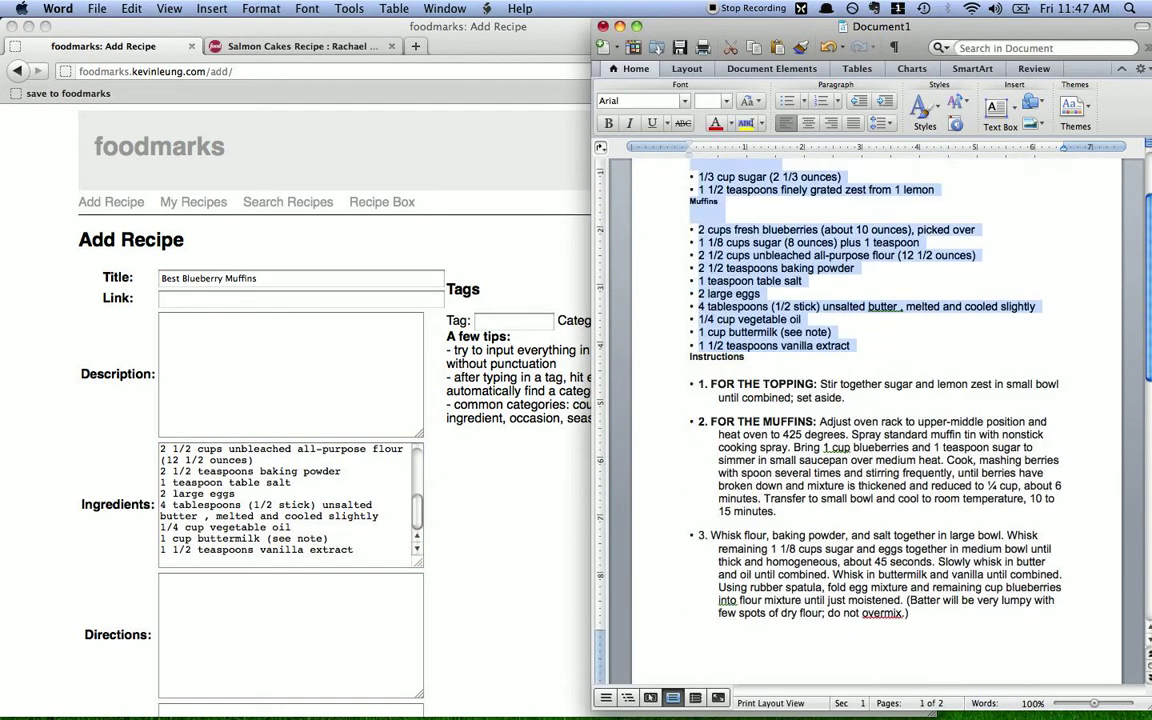
pyautogui.hotkey('shift', 'Up')
pyautogui.hotkey('shift', 'Up')
pyautogui.hotkey('shift', 'Up')
pyautogui.hotkey('shift', 'Up')
pyautogui.hotkey('shift', 'Up')
pyautogui.hotkey('shift', 'Up')
pyautogui.hotkey('shift', 'Up')
pyautogui.hotkey('shift', 'Up')
pyautogui.hotkey('shift', 'Up')
pyautogui.hotkey('shift', 'Up')
pyautogui.hotkey('shift', 'Up')
pyautogui.hotkey('shift', 'Up')
pyautogui.hotkey('shift', 'Up')
pyautogui.hotkey('shift', 'Up')
pyautogui.hotkey('shift', 'Up')
pyautogui.hotkey('shift', 'Up')
pyautogui.hotkey('shift', 'Up')
pyautogui.hotkey('shift', 'Up')
pyautogui.hotkey('shift', 'Up')
pyautogui.hotkey('shift', 'Up')
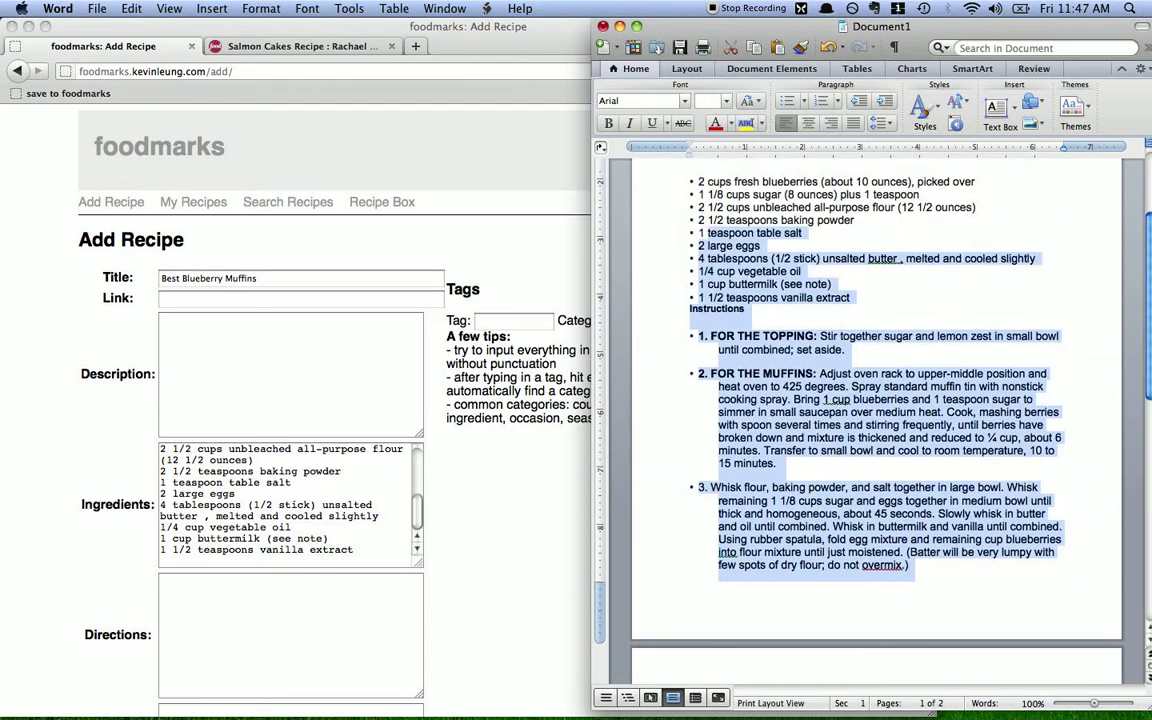
pyautogui.press('super+c')
pyautogui.click(278, 609)
pyautogui.press('super+v')
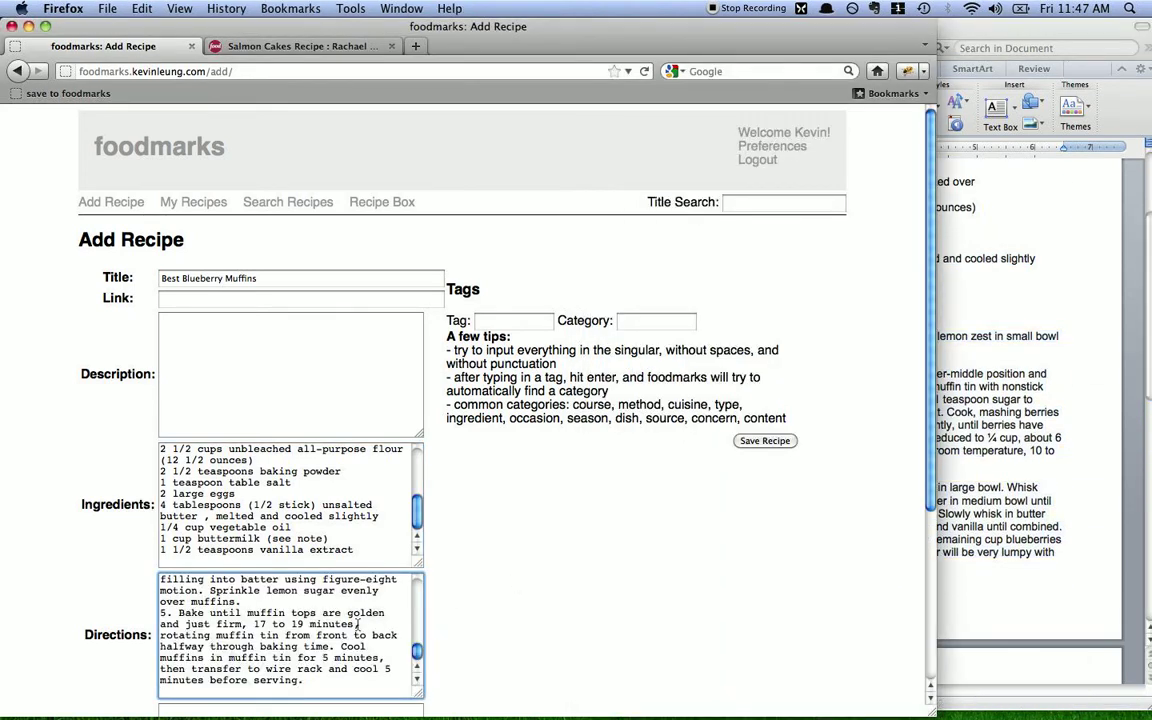
pyautogui.press('pageup')
pyautogui.press('pageup')
pyautogui.press('pageup')
pyautogui.scroll(-5, 505, 612)
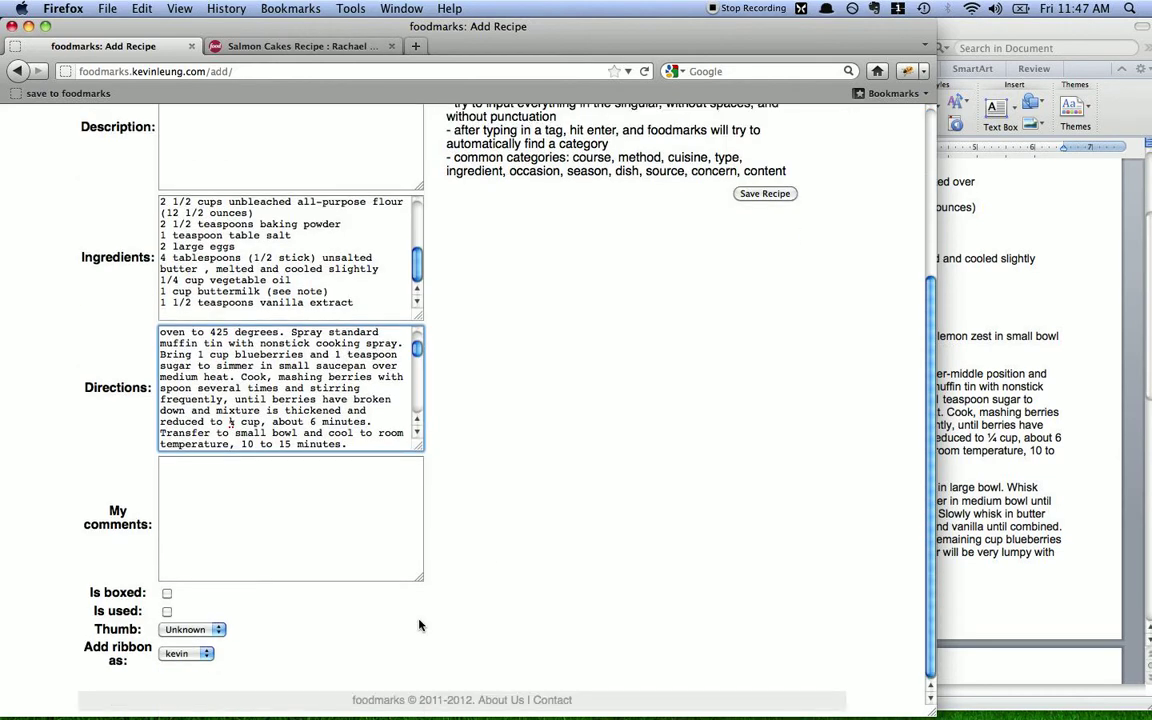
# Tag the recipe with blueberry, muffin, breakfast and bake, and save it
pyautogui.scroll(5, 505, 612)
pyautogui.click(493, 322)
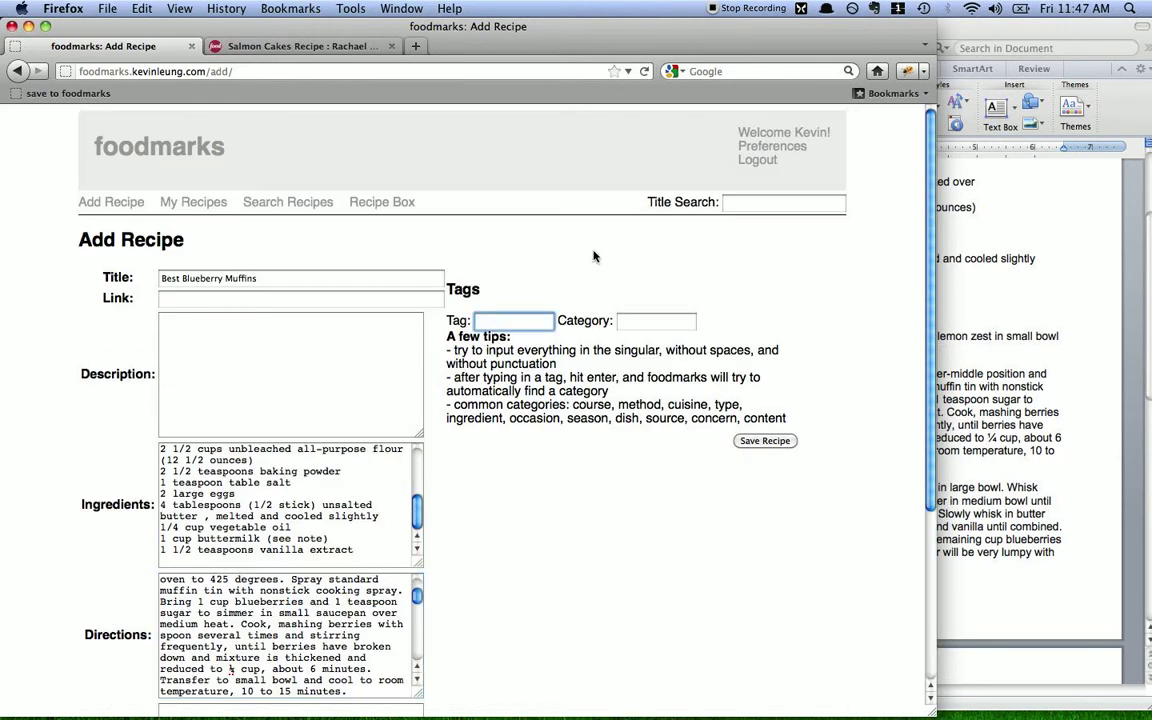
pyautogui.write('blueberry')
pyautogui.press('Return')
pyautogui.write('muffin')
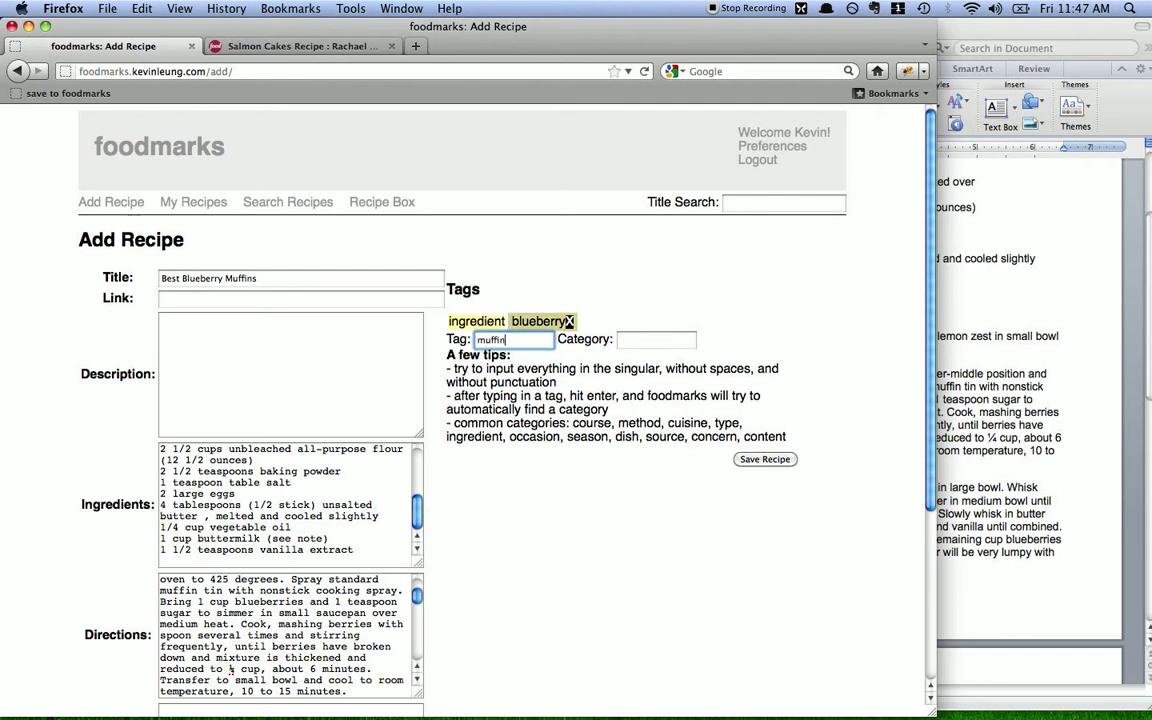
pyautogui.press('Return')
pyautogui.write('br')
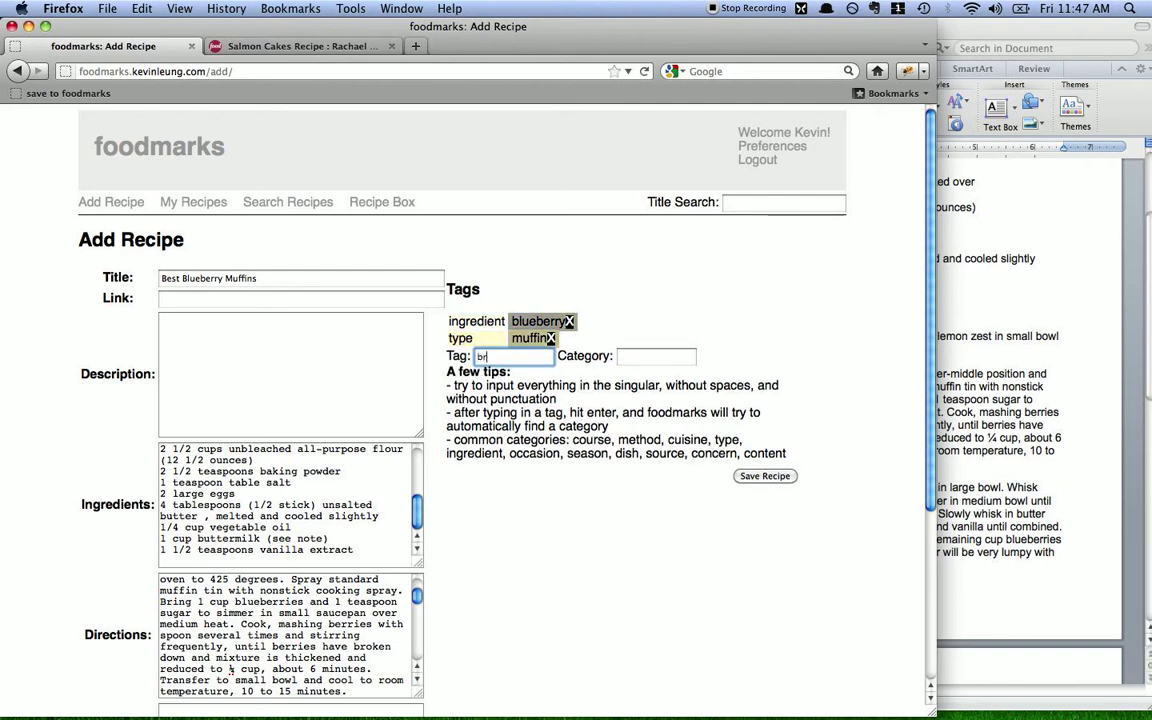
pyautogui.write('eakfast')
pyautogui.press('Return')
pyautogui.write('bake')
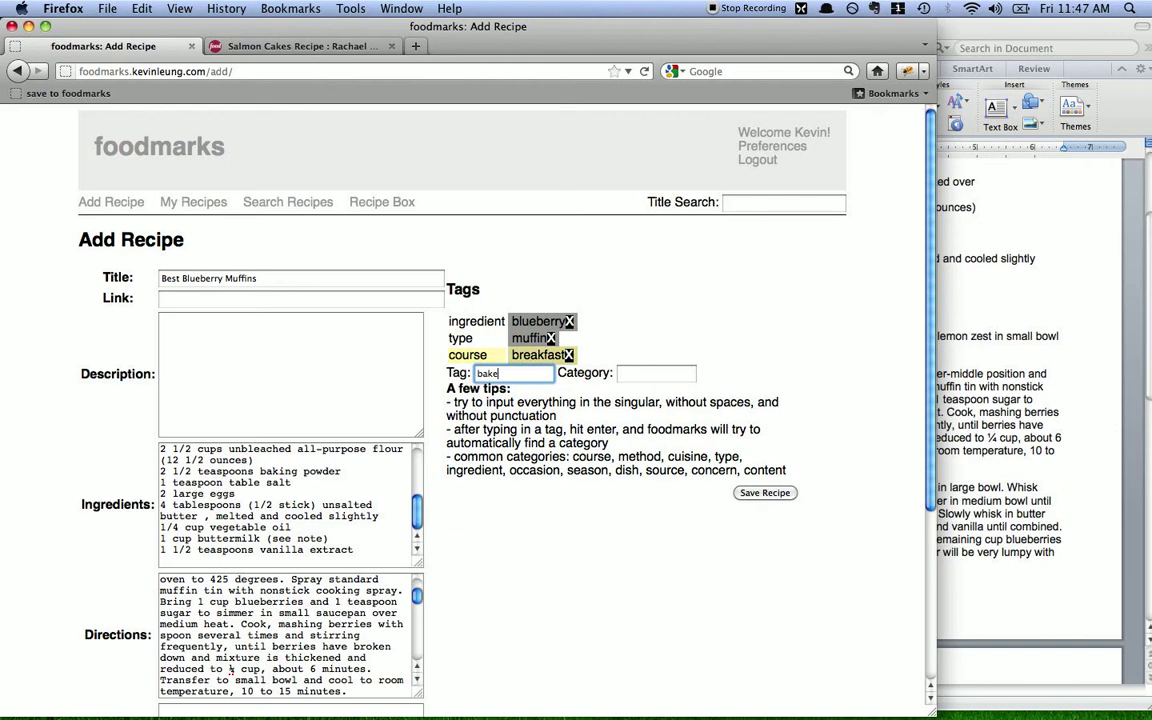
pyautogui.press('Return')
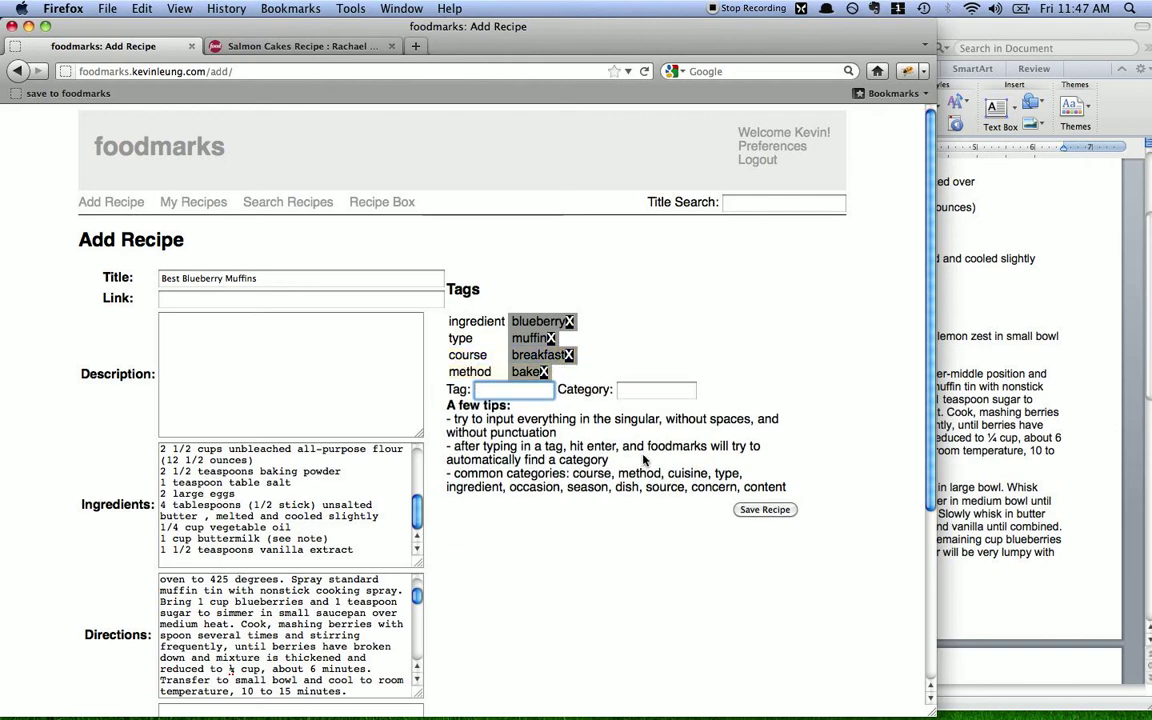
pyautogui.click(764, 509)
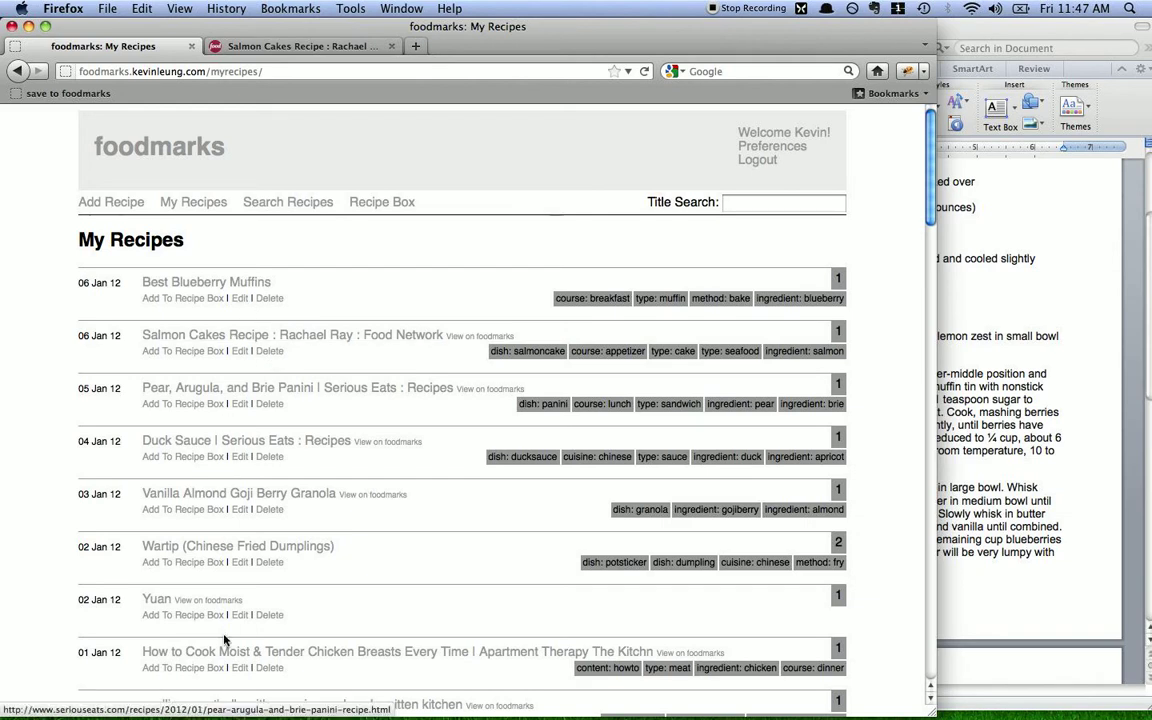
# Open the Yuan recipe from My Recipes for editing and add the tags chinese, soup and lunch
pyautogui.scroll(-3, 205, 480)
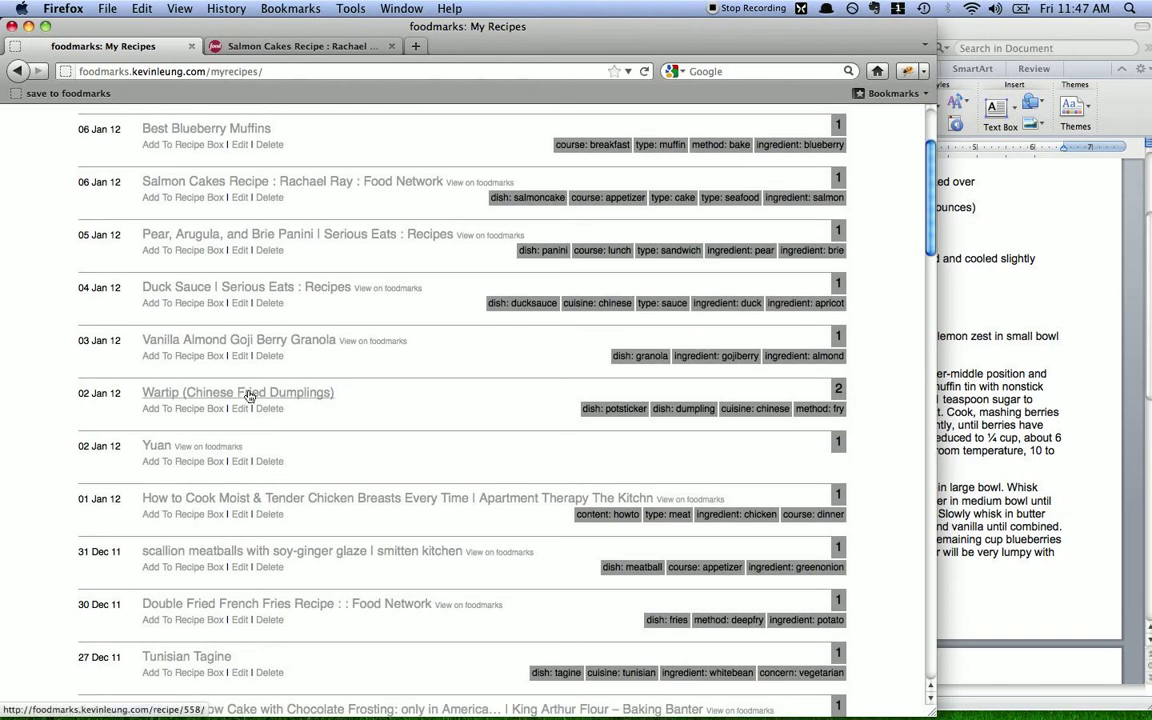
pyautogui.click(240, 462)
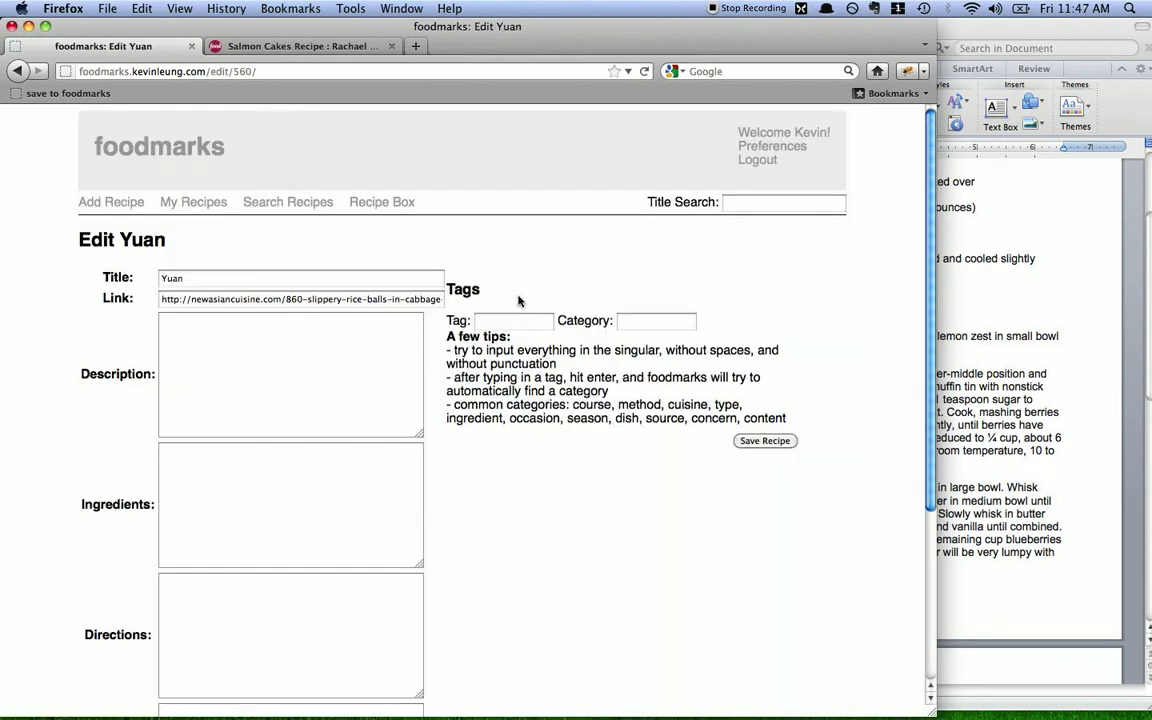
pyautogui.write('chinese')
pyautogui.press('Return')
pyautogui.write('soup')
pyautogui.press('Return')
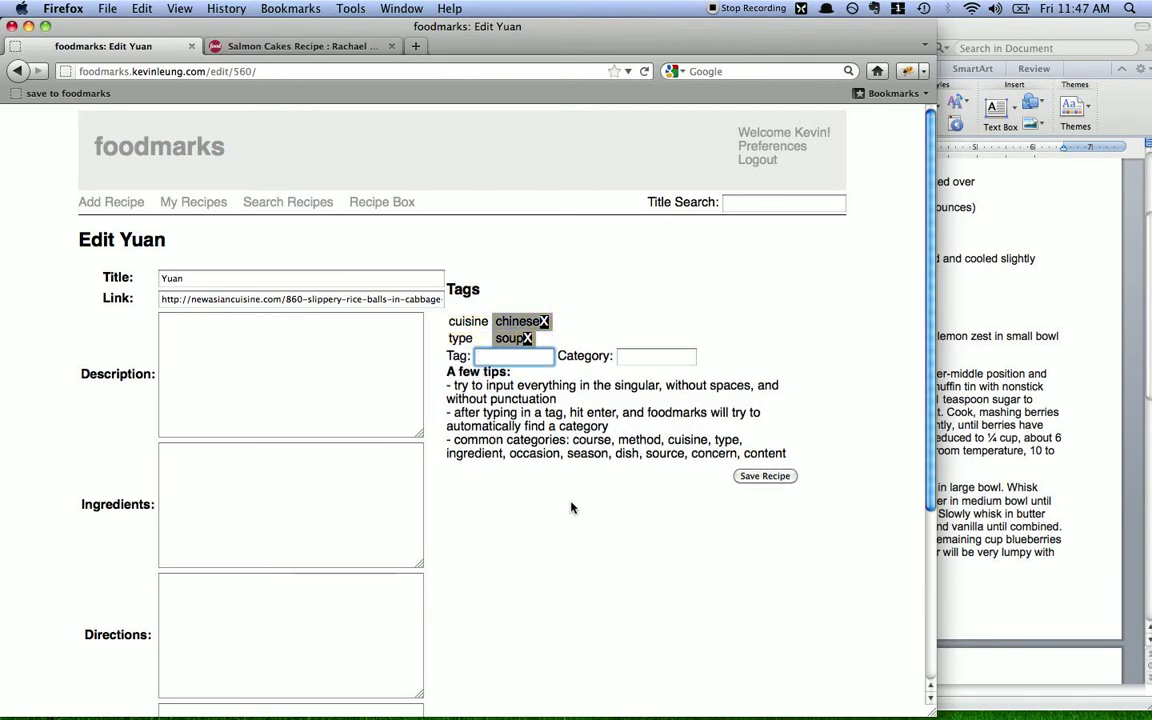
pyautogui.write('lunch')
pyautogui.press('Return')
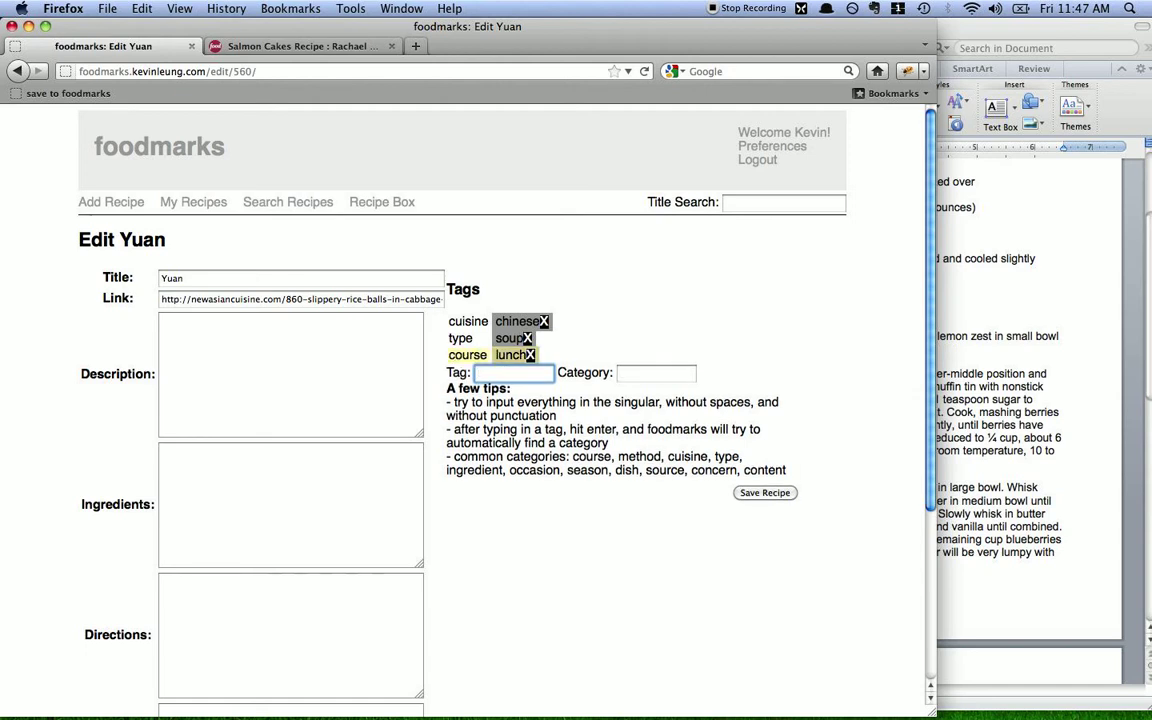
# Add the tag riceflour in the category ingredient to the Yuan recipe and save it
pyautogui.write('rice')
pyautogui.write('r')
pyautogui.press('Tab')
pyautogui.write('ingredien')
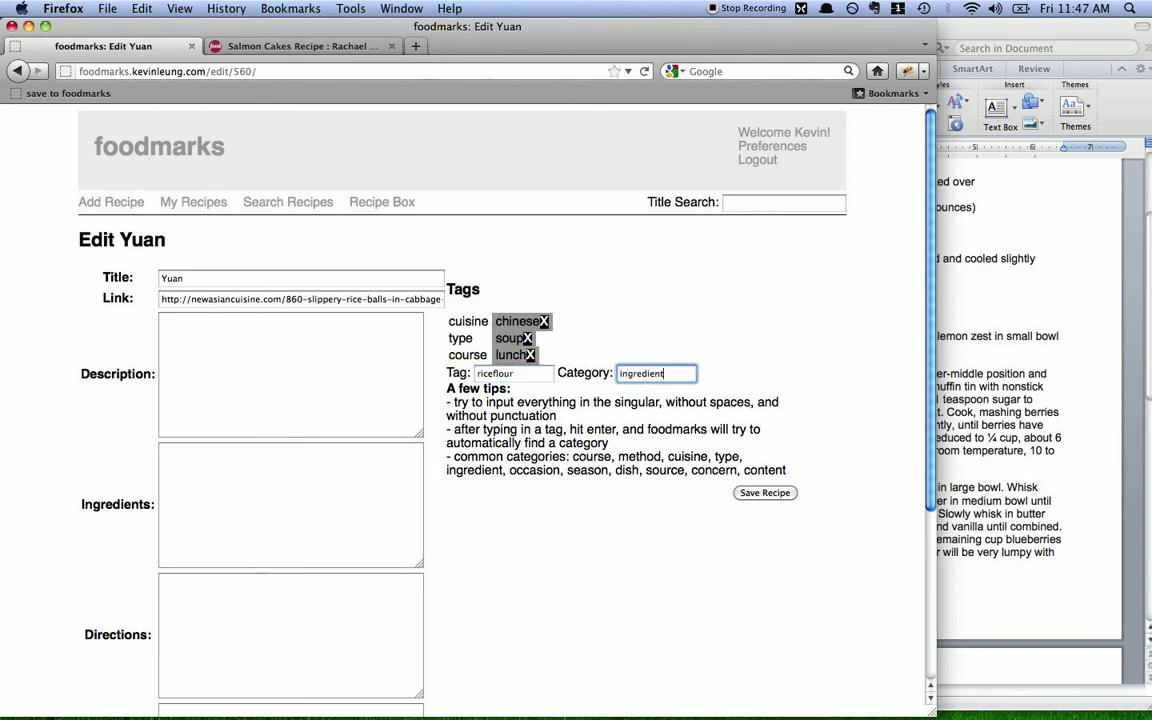
pyautogui.write('t')
pyautogui.press('Return')
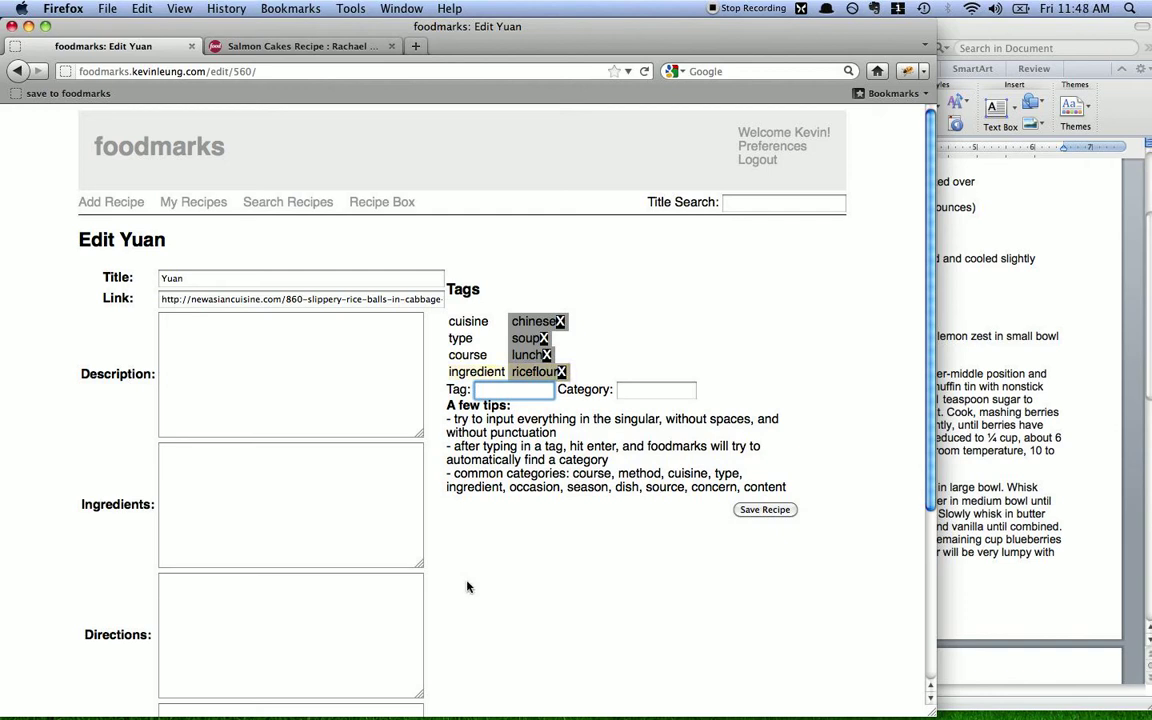
pyautogui.scroll(-2, 378, 545)
pyautogui.scroll(2, 420, 555)
pyautogui.scroll(-3, 376, 504)
pyautogui.scroll(3, 486, 545)
pyautogui.click(765, 511)
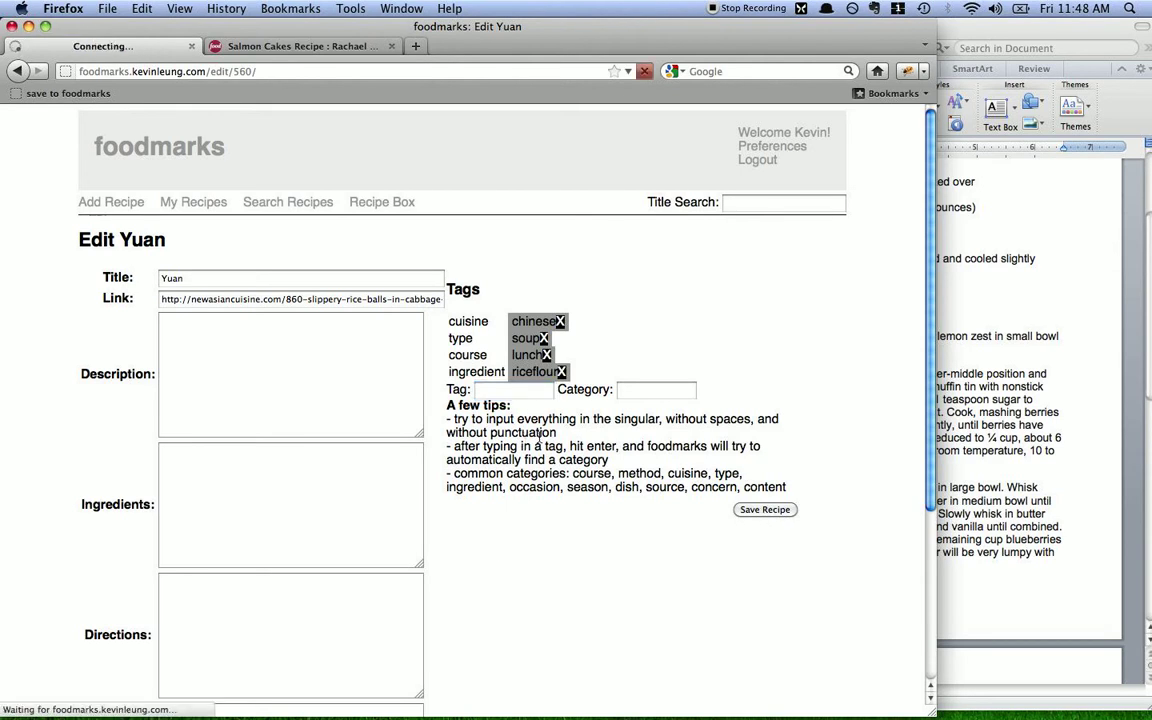
# Return to the foodmarks home page to view the recent recipes
pyautogui.click(210, 158)
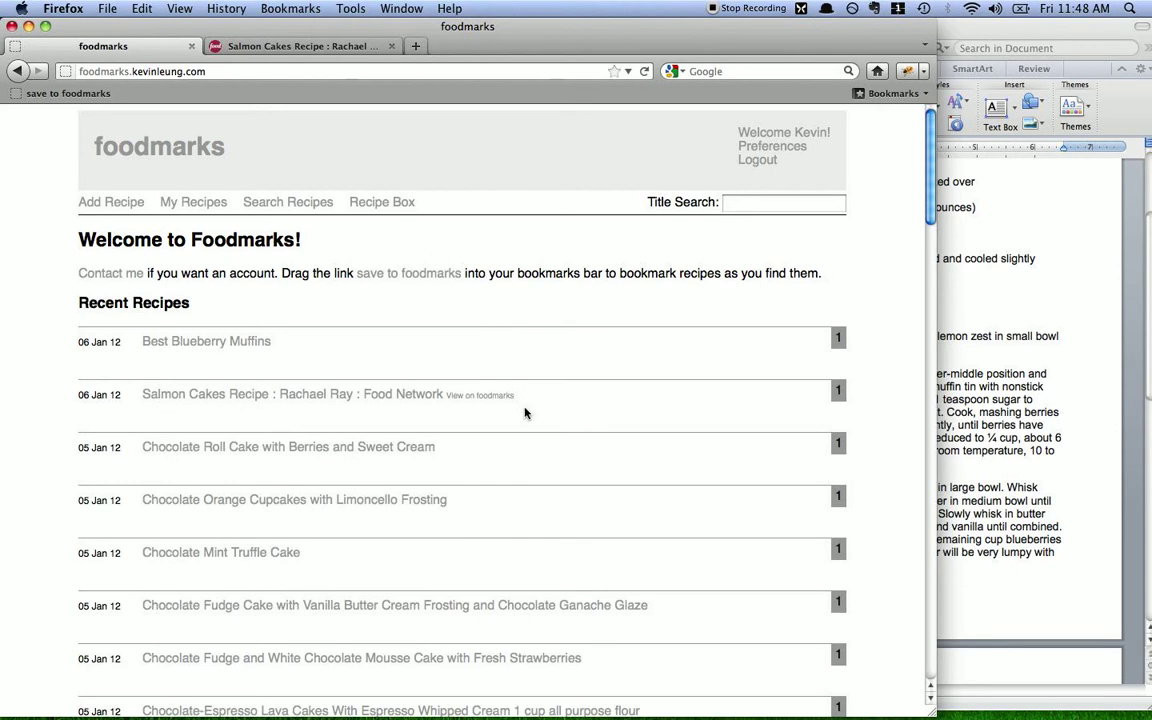
pyautogui.press('F9')
pyautogui.press('F9')
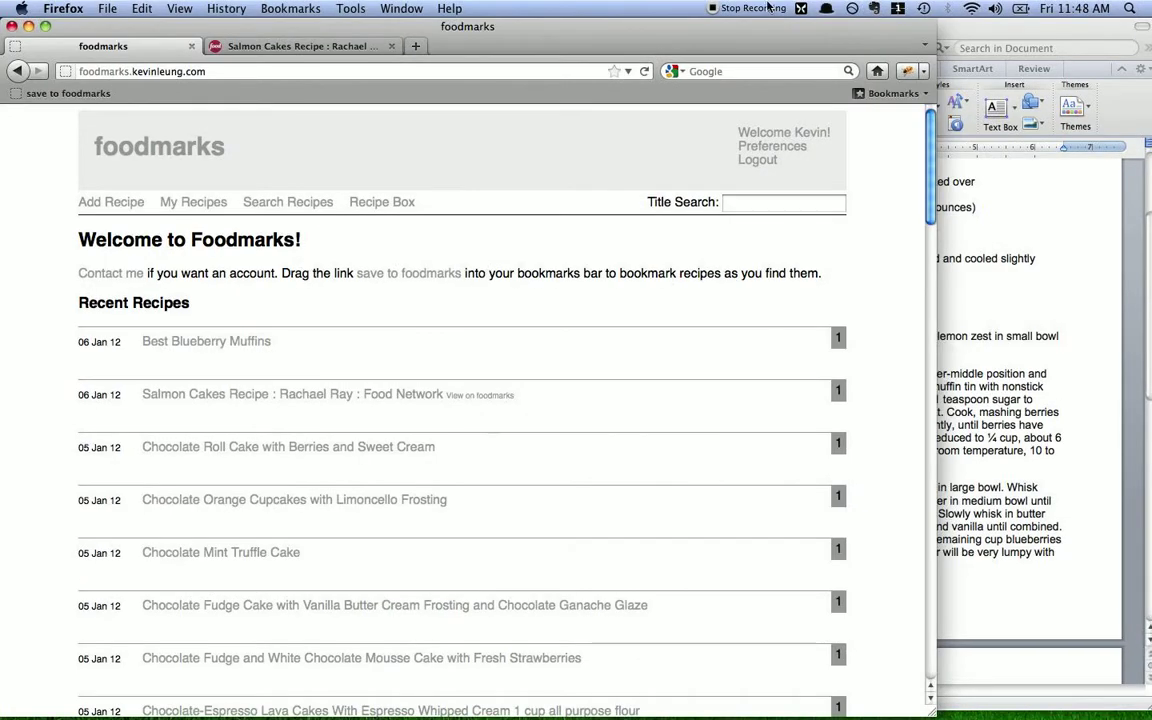